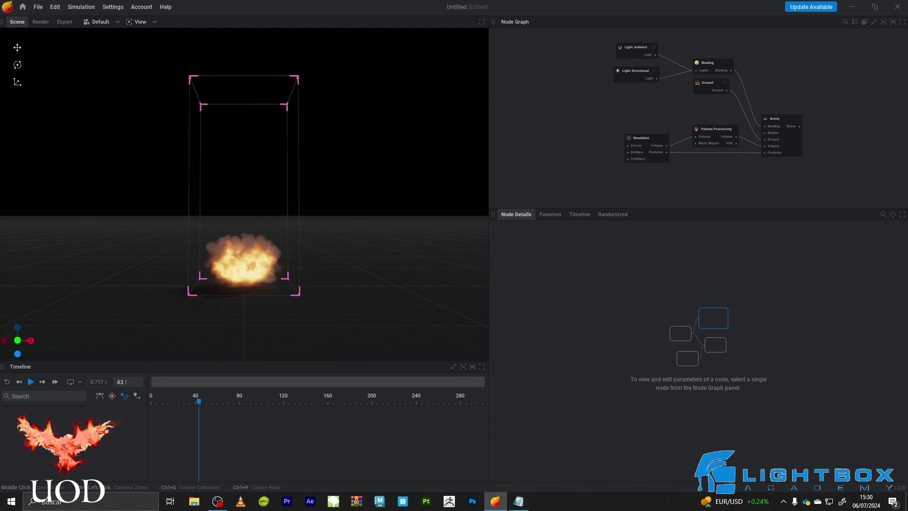
pyautogui.scroll(4, 591, 125)
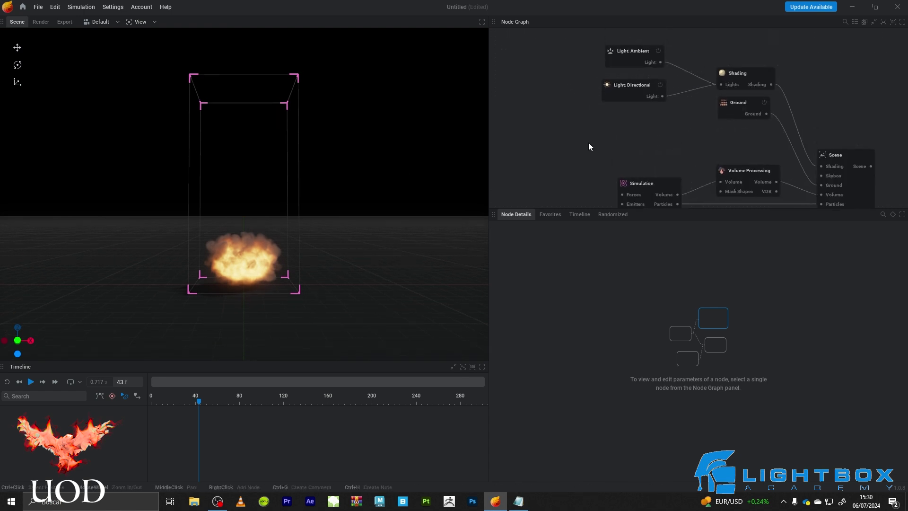
pyautogui.moveTo(630, 49); pyautogui.dragTo(627, 47)
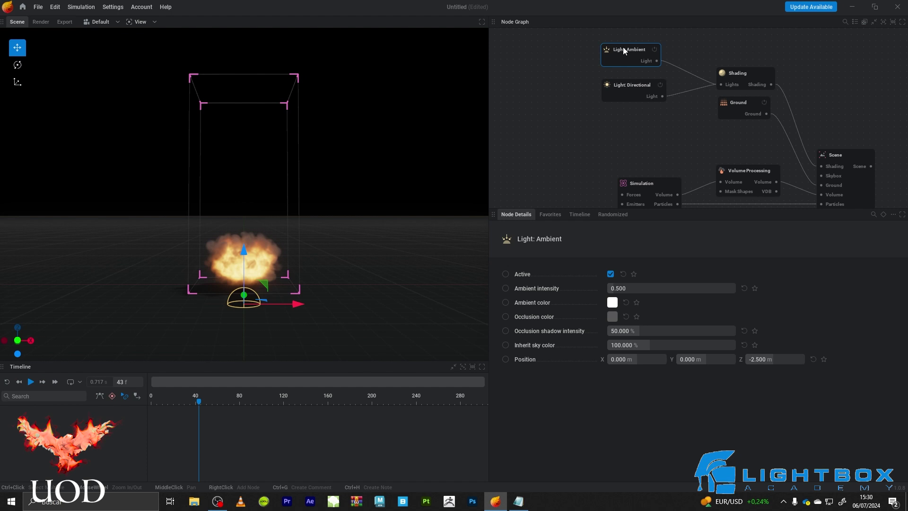
pyautogui.click(585, 118)
pyautogui.moveTo(621, 131); pyautogui.dragTo(607, 112, button='middle')
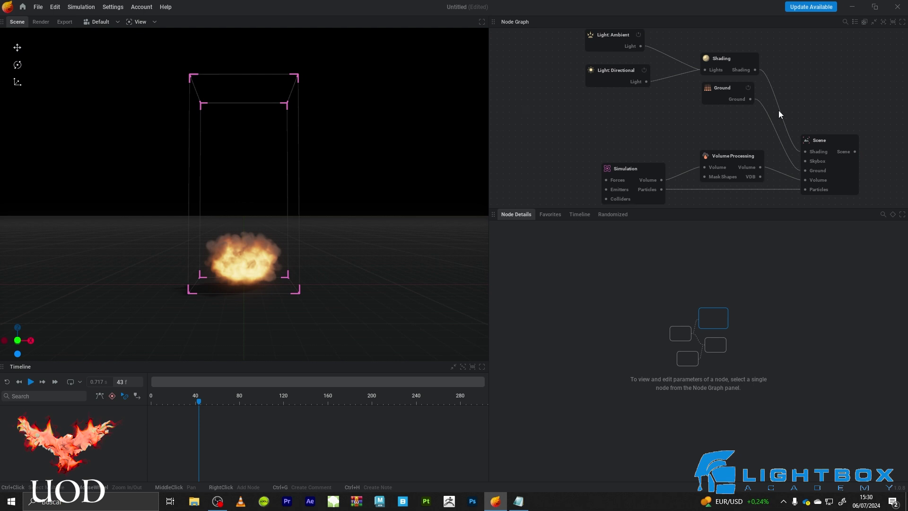
pyautogui.moveTo(663, 136); pyautogui.dragTo(662, 128, button='middle')
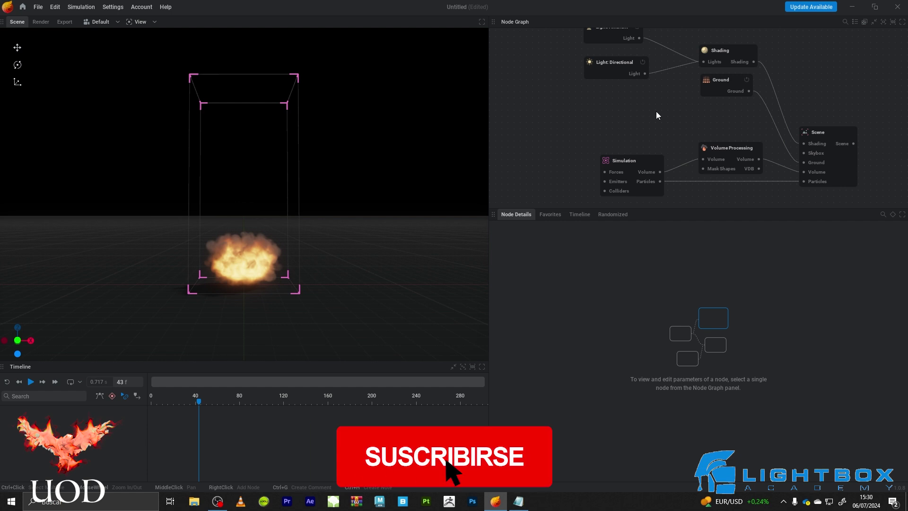
# - Set the Simulation node's voxel count to 250 × 250 × 150 and apply the new resolution
pyautogui.click(616, 160)
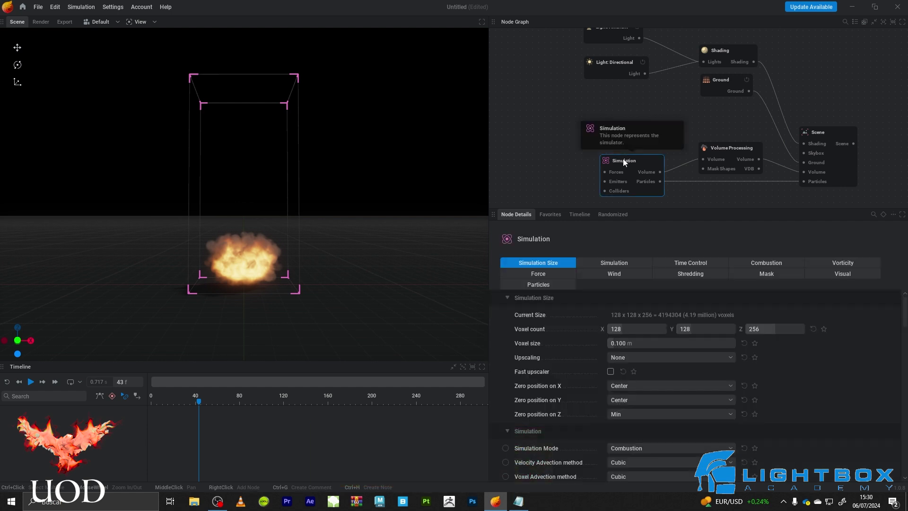
pyautogui.doubleClick(642, 326)
pyautogui.write('250')
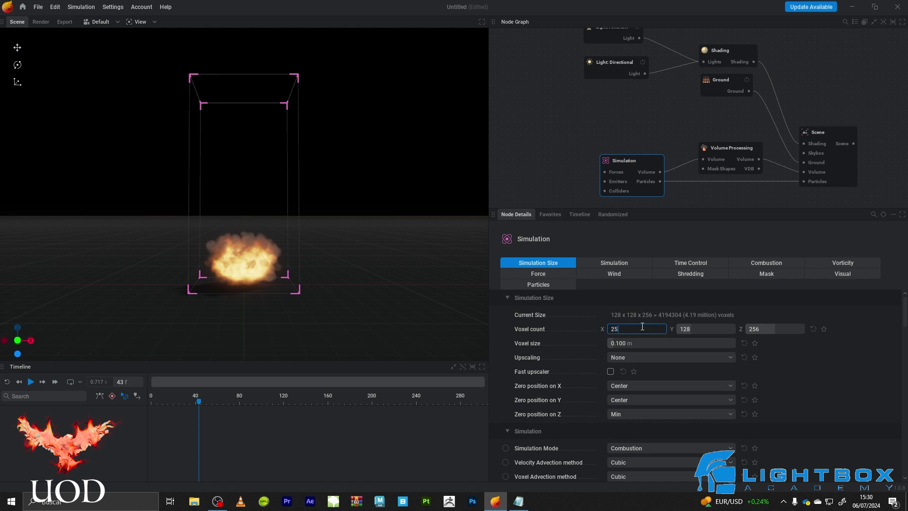
pyautogui.press('Return')
pyautogui.doubleClick(691, 330)
pyautogui.write('250')
pyautogui.press('Return')
pyautogui.doubleClick(780, 330)
pyautogui.write('150')
pyautogui.press('Return')
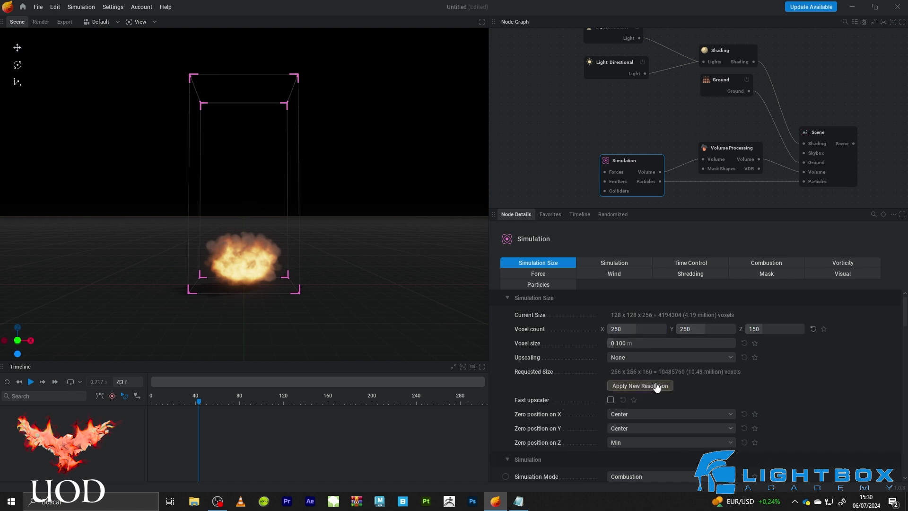
pyautogui.click(659, 386)
# - Set the simulation's gravity multiplier to -100 % in the force settings
pyautogui.moveTo(261, 260)
pyautogui.mouseDown()
pyautogui.moveTo(284, 288)
pyautogui.moveTo(255, 256)
pyautogui.mouseUp()
pyautogui.scroll(3, 264, 248)
pyautogui.moveTo(265, 248); pyautogui.dragTo(250, 190, button='middle')
pyautogui.moveTo(311, 260); pyautogui.dragTo(310, 254, button='middle')
pyautogui.moveTo(311, 254); pyautogui.dragTo(251, 229)
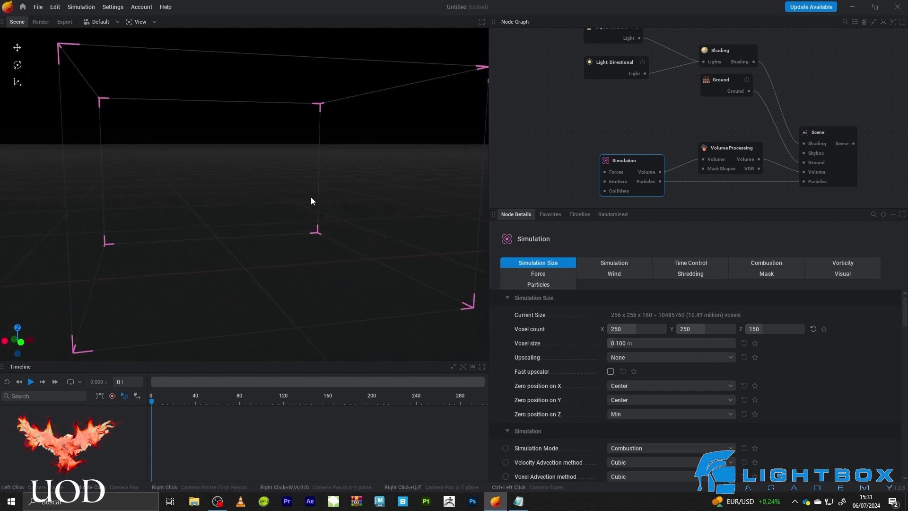
pyautogui.moveTo(648, 111); pyautogui.dragTo(615, 90, button='middle')
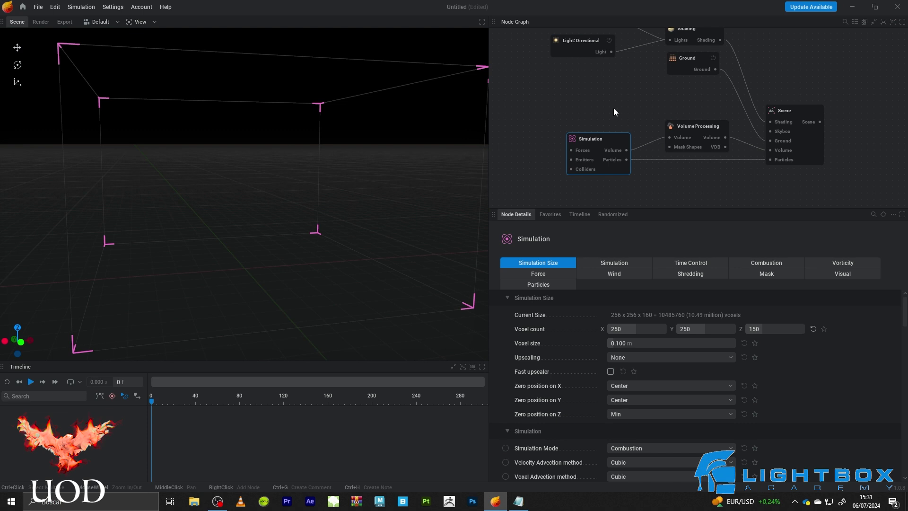
pyautogui.click(539, 275)
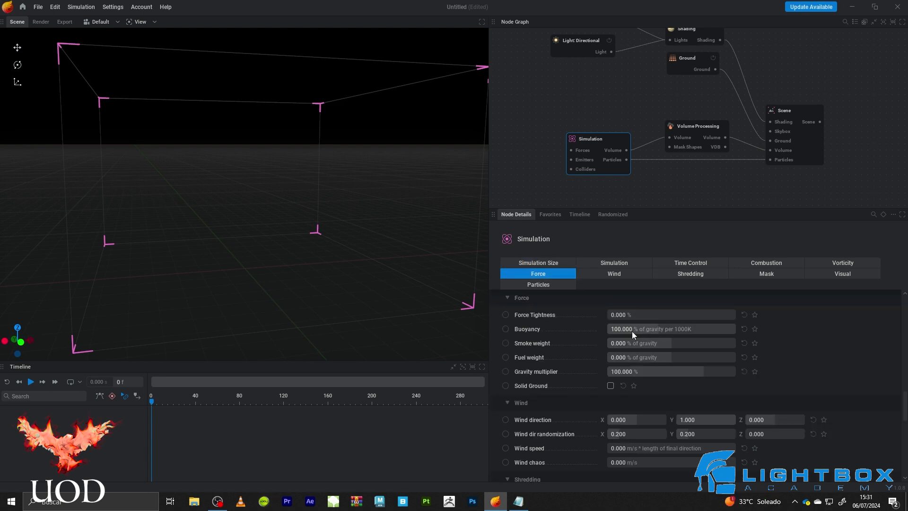
pyautogui.click(626, 372)
pyautogui.write('-100')
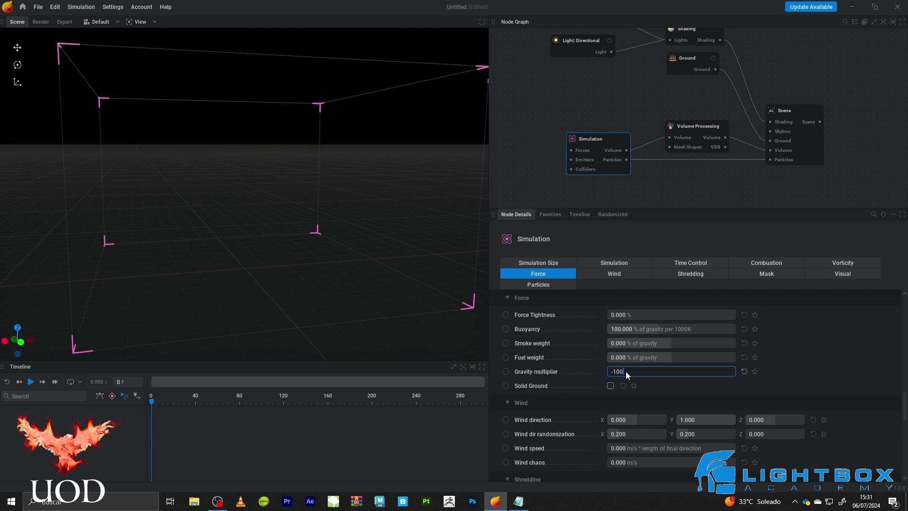
pyautogui.press('Return')
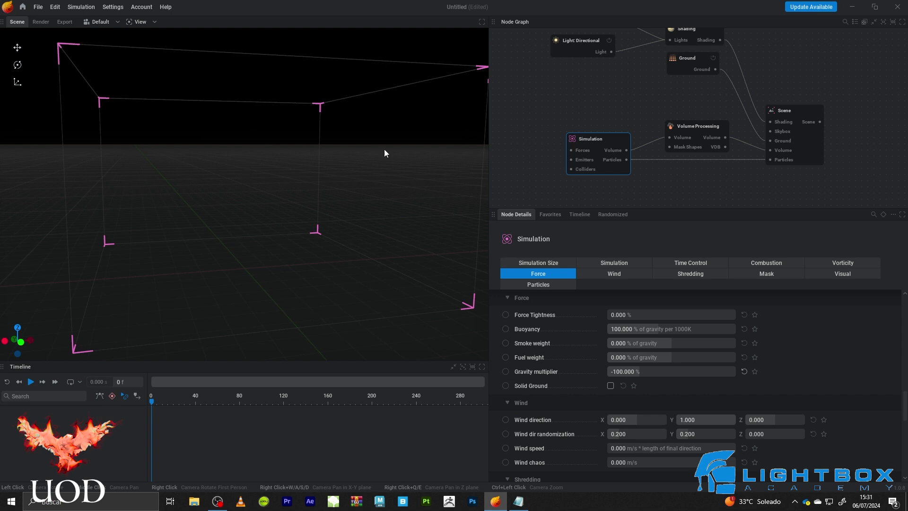
# - Add an Emitter: Particles node connected to the Simulation node's Emitters input
pyautogui.moveTo(526, 127); pyautogui.dragTo(636, 116, button='middle')
pyautogui.moveTo(688, 151); pyautogui.dragTo(589, 138)
pyautogui.click(568, 157)
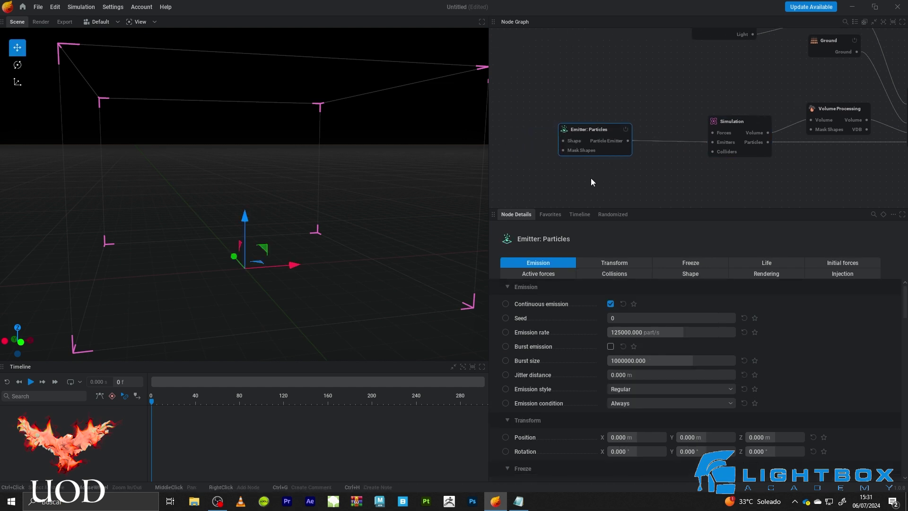
# - Add a Shape: Primitive node connected to the particle emitter's Shape input
pyautogui.moveTo(576, 193); pyautogui.dragTo(634, 192, button='middle')
pyautogui.moveTo(629, 144); pyautogui.dragTo(544, 137)
pyautogui.click(514, 148)
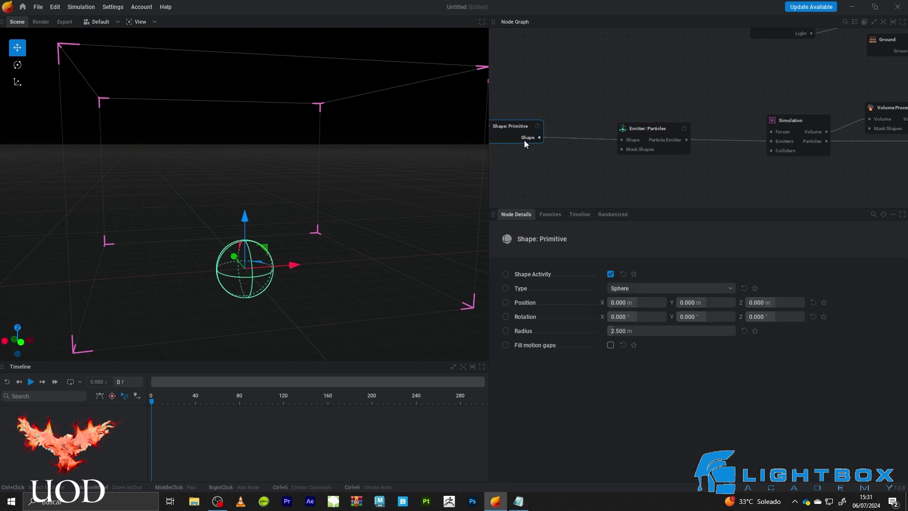
# - Change the primitive's type to Box and set its size to 1 m on the X, Y and Z axes
pyautogui.moveTo(553, 171); pyautogui.dragTo(618, 163, button='middle')
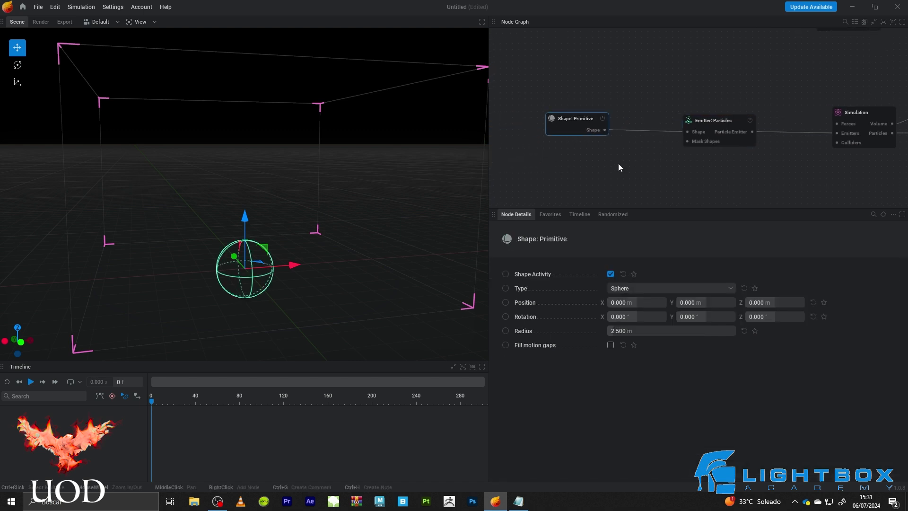
pyautogui.click(629, 288)
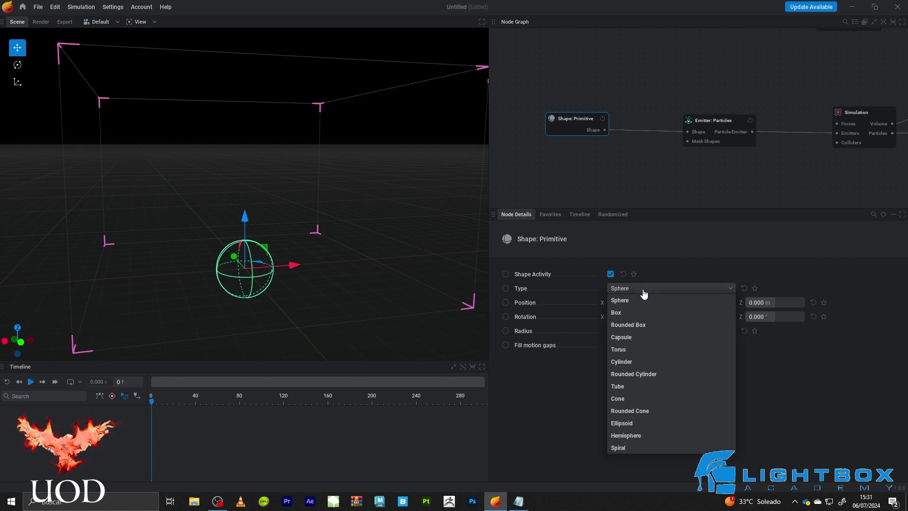
pyautogui.click(620, 313)
pyautogui.click(634, 331)
pyautogui.write('1')
pyautogui.press('Return')
pyautogui.click(772, 330)
pyautogui.write('1')
pyautogui.press('Return')
pyautogui.click(700, 331)
pyautogui.write('1')
pyautogui.press('Return')
# - Lengthen the box shape to 20 m along X
pyautogui.click(637, 330)
pyautogui.write('1.0')
pyautogui.press('Return')
pyautogui.click(639, 328)
pyautogui.write('20')
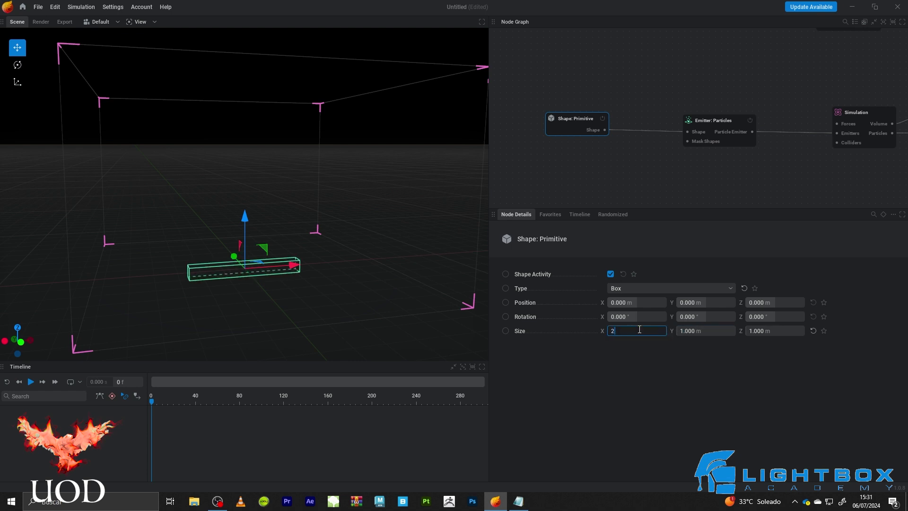
pyautogui.press('Return')
# - Raise the box to about 4.945 m in Z and run the simulation to preview the particles, pausing it at the end
pyautogui.moveTo(254, 220); pyautogui.dragTo(313, 144)
pyautogui.scroll(3, 268, 147)
pyautogui.press('space')
pyautogui.moveTo(255, 184); pyautogui.dragTo(246, 186)
pyautogui.scroll(1, 245, 184)
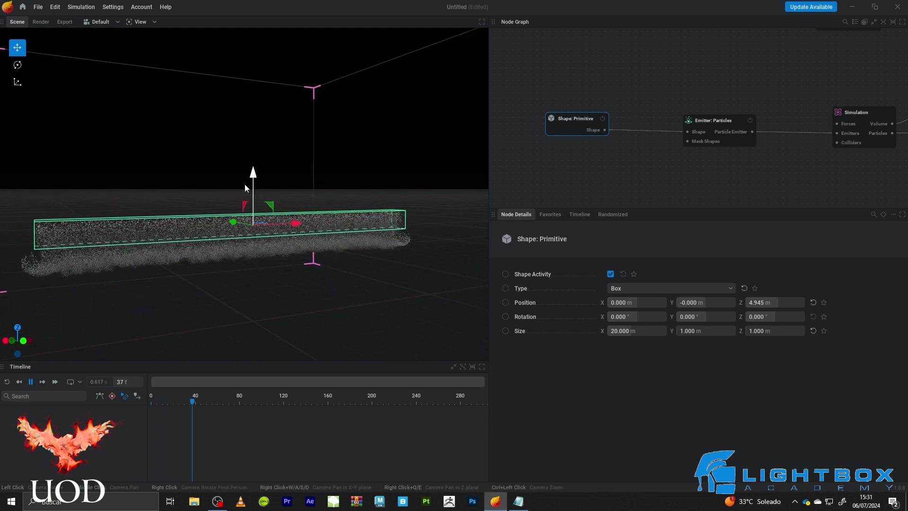
pyautogui.scroll(-2, 169, 209)
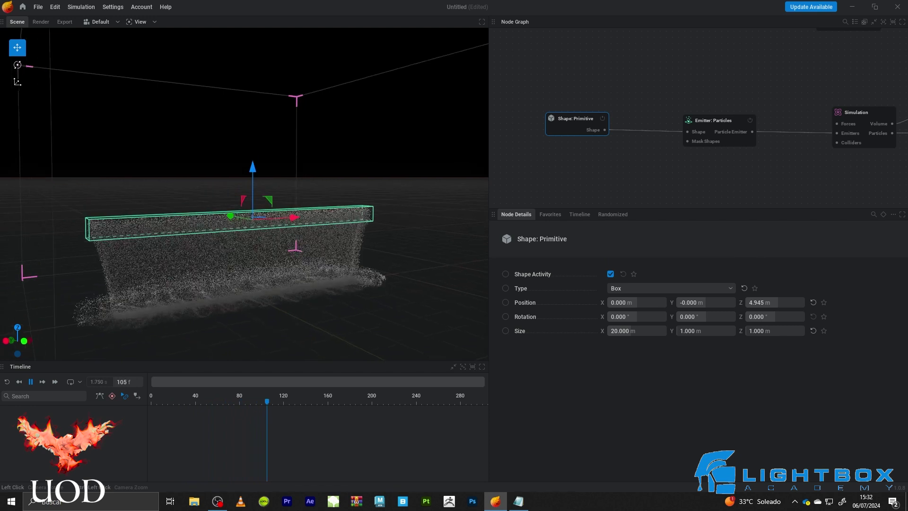
pyautogui.press('space')
# - Try a gravity multiplier of 100 % on the Simulation node
pyautogui.moveTo(773, 172); pyautogui.dragTo(635, 140, button='middle')
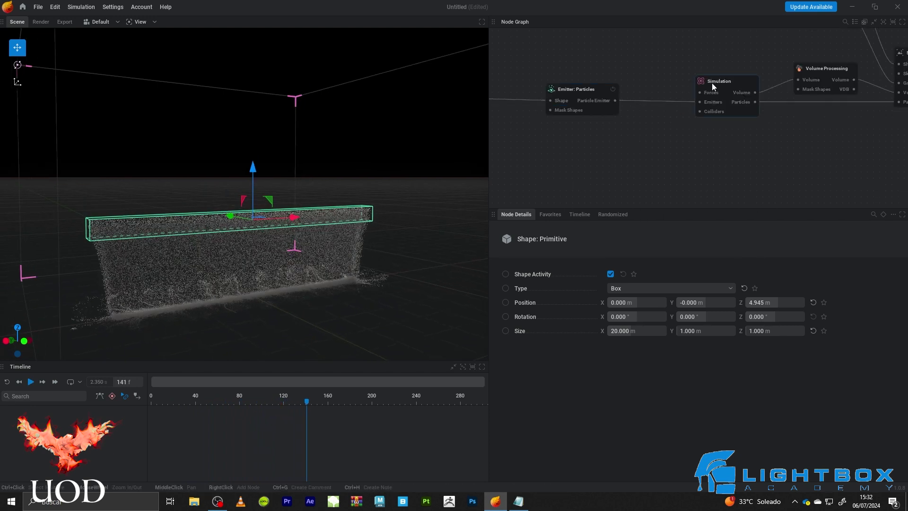
pyautogui.click(711, 84)
pyautogui.click(632, 371)
pyautogui.hotkey('ctrl', 'a')
pyautogui.write('100')
pyautogui.press('Return')
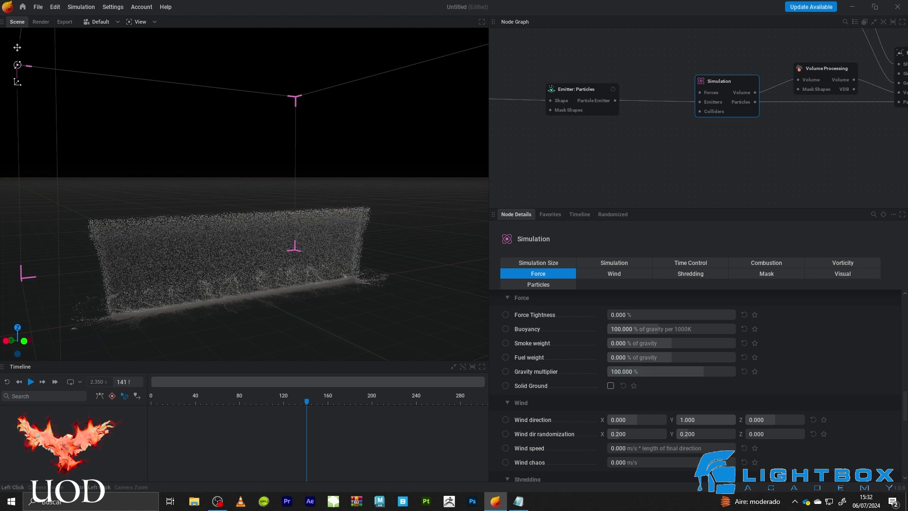
# - Play the simulation to examine how positive gravity moves the particles, and reset it to the start
pyautogui.press('space')
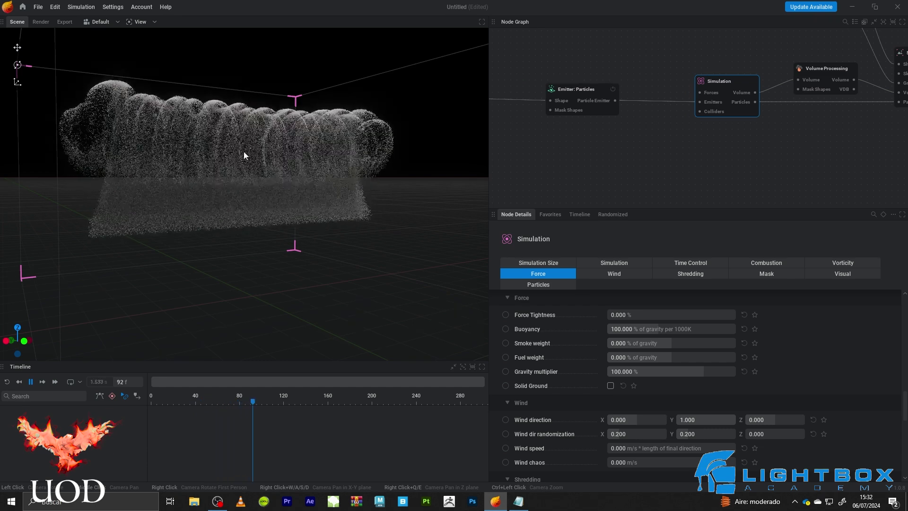
pyautogui.press('space')
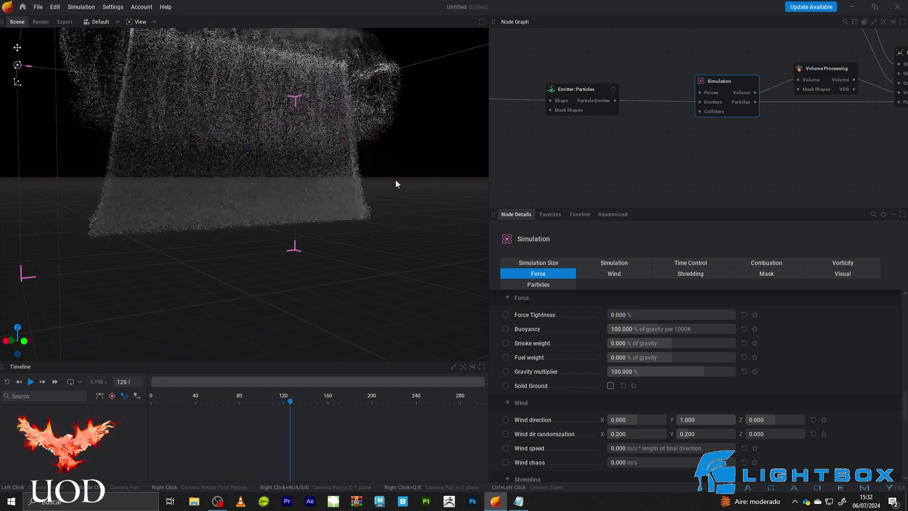
pyautogui.press('r')
pyautogui.press('space')
pyautogui.press('space')
pyautogui.press('r')
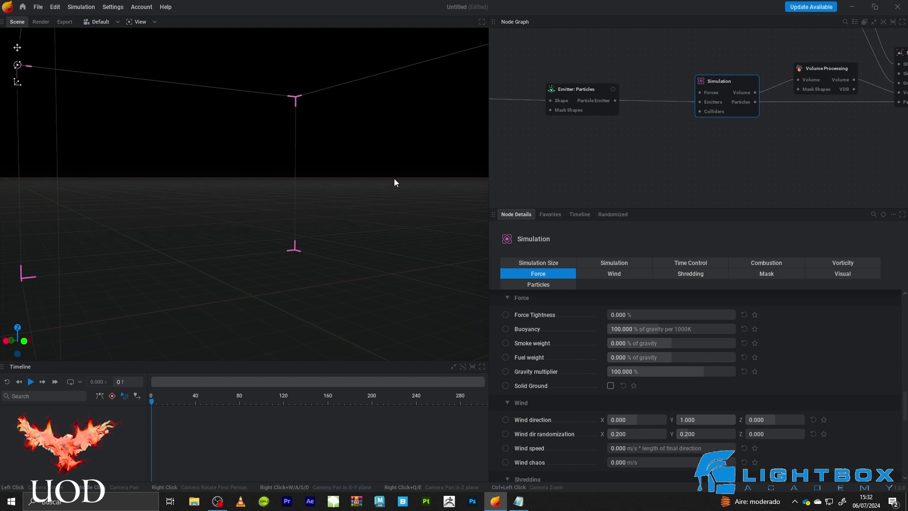
# - Set the gravity multiplier to -100 % and enable Solid Ground
pyautogui.click(639, 371)
pyautogui.write('-100')
pyautogui.press('Return')
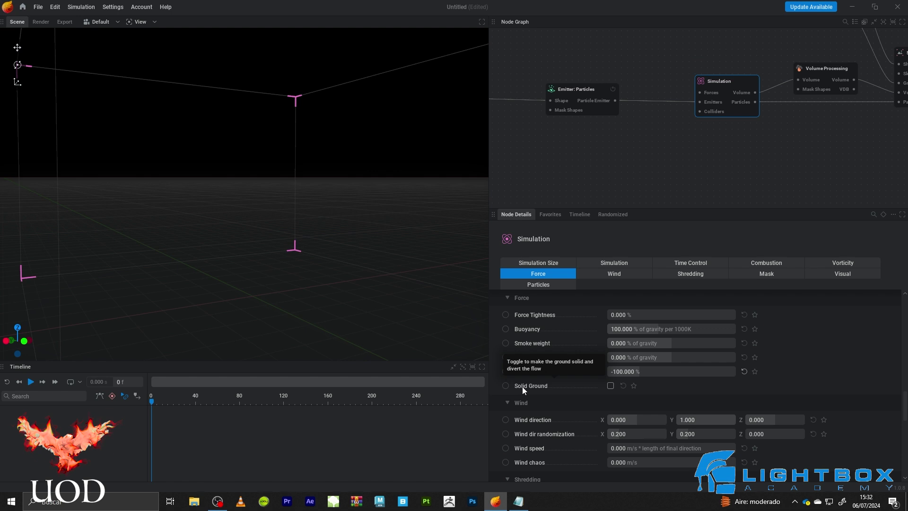
pyautogui.click(610, 386)
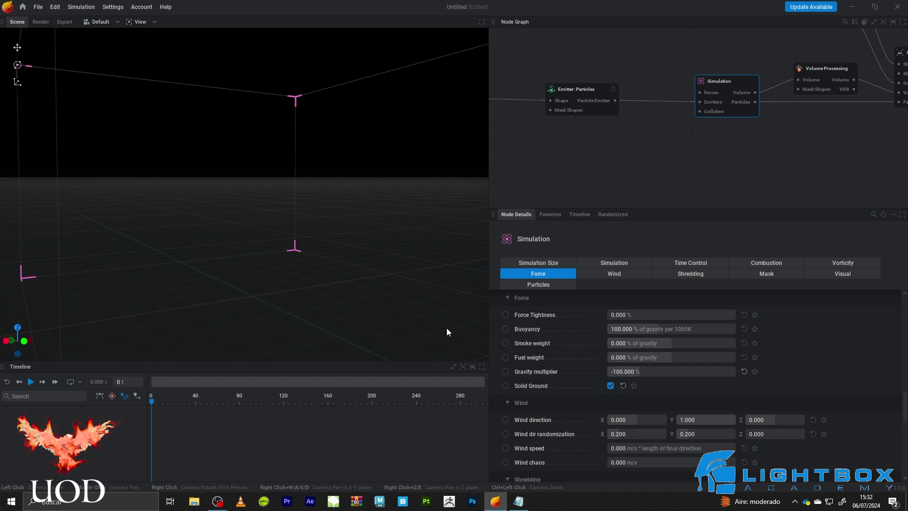
# - Play the simulation with solid ground, examine how the particles spread across the floor, and reset it
pyautogui.press('space')
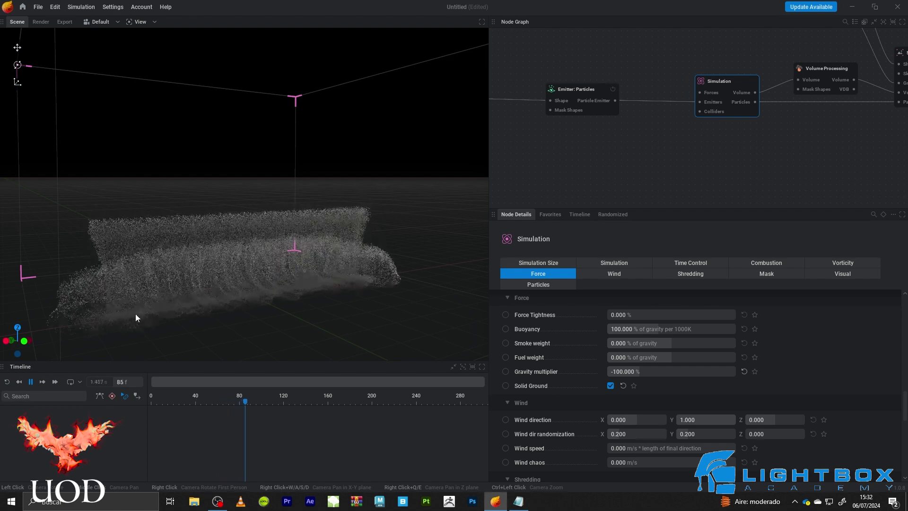
pyautogui.scroll(-2, 297, 269)
pyautogui.moveTo(286, 295); pyautogui.dragTo(344, 207)
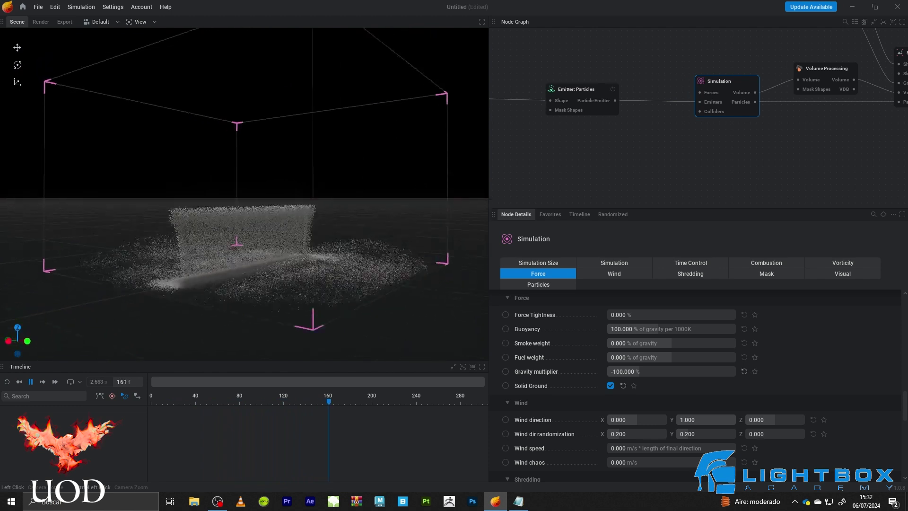
pyautogui.press('space')
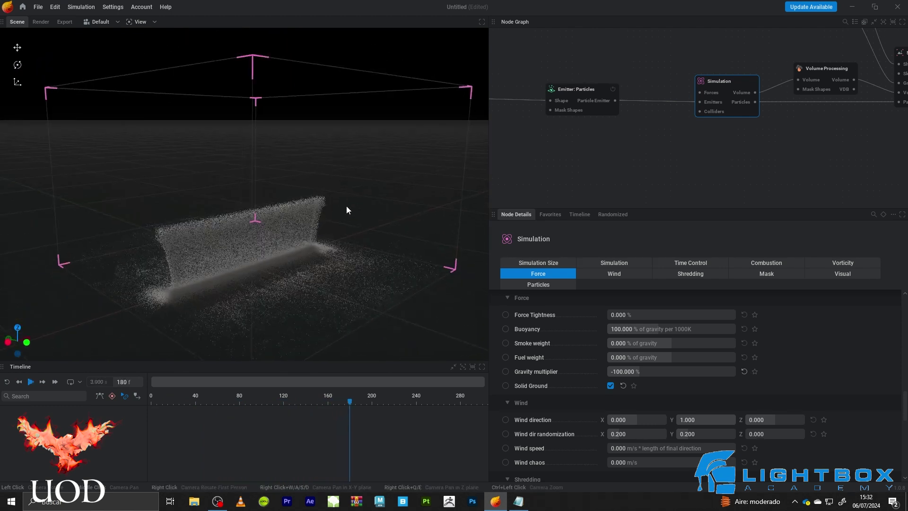
pyautogui.scroll(3, 326, 181)
pyautogui.moveTo(324, 172); pyautogui.dragTo(310, 172)
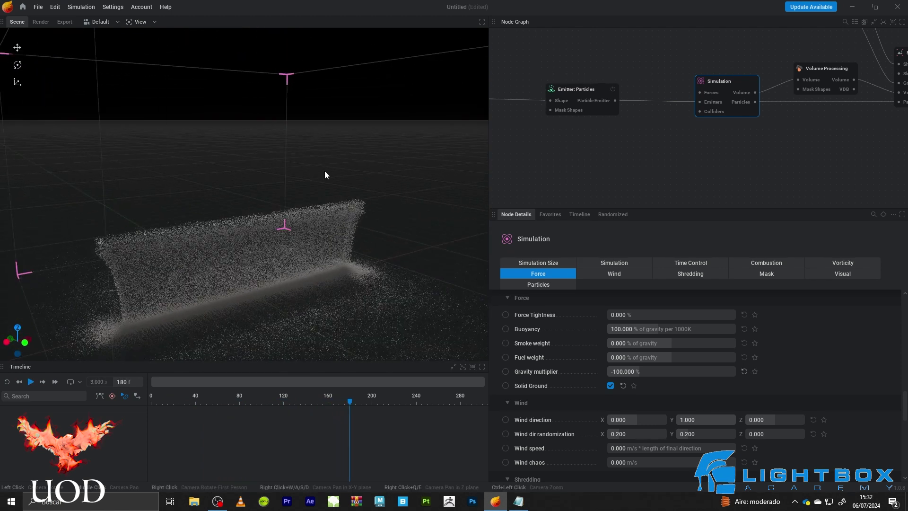
pyautogui.press('r')
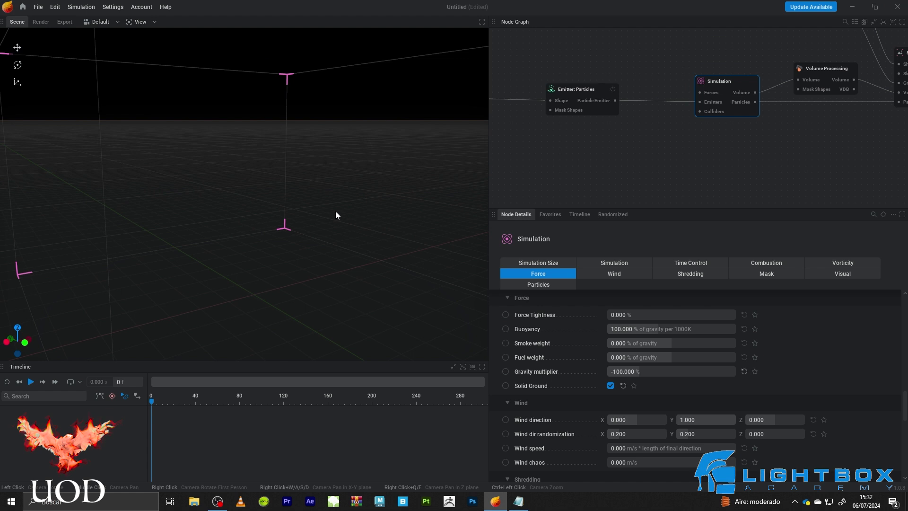
# - Replay the simulation from a closer angle to examine the particles hitting the ground, and reset it to frame 0
pyautogui.moveTo(336, 209); pyautogui.dragTo(393, 145, button='middle')
pyautogui.moveTo(393, 145); pyautogui.dragTo(378, 166)
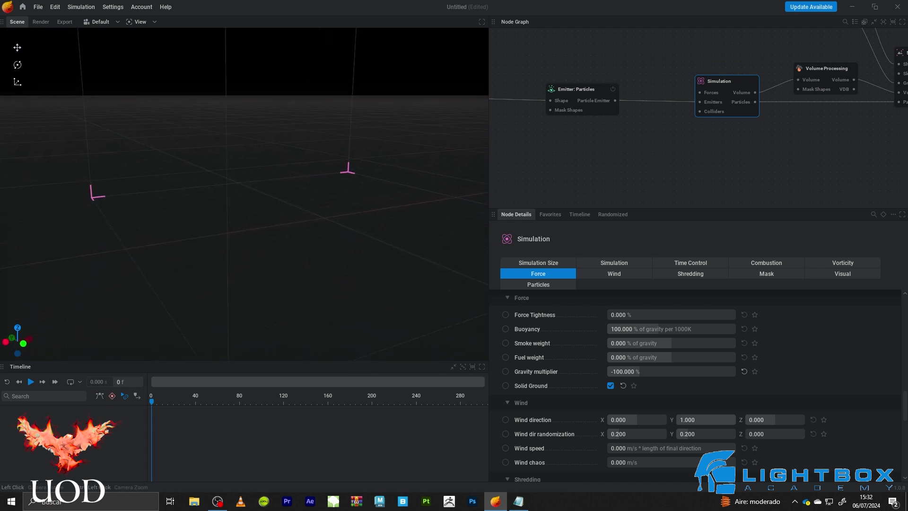
pyautogui.moveTo(298, 205); pyautogui.dragTo(303, 208)
pyautogui.press('space')
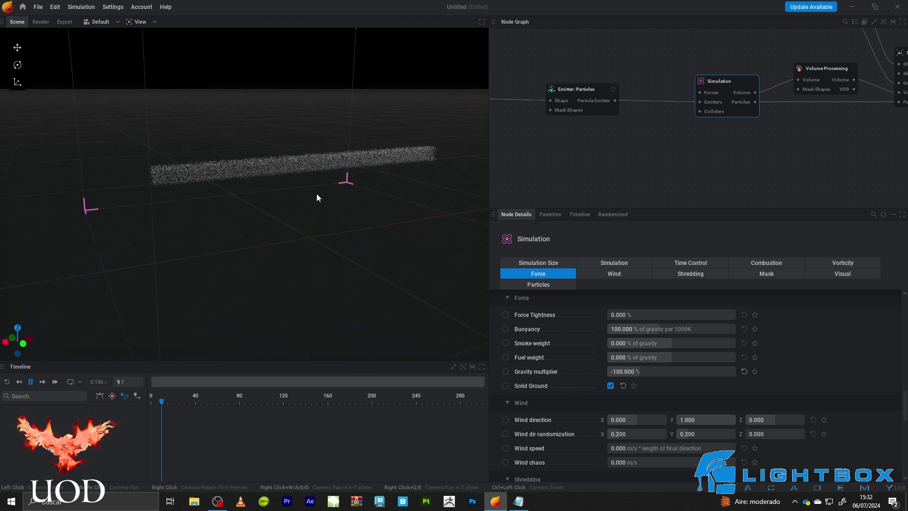
pyautogui.scroll(2, 248, 217)
pyautogui.moveTo(248, 217); pyautogui.dragTo(257, 239)
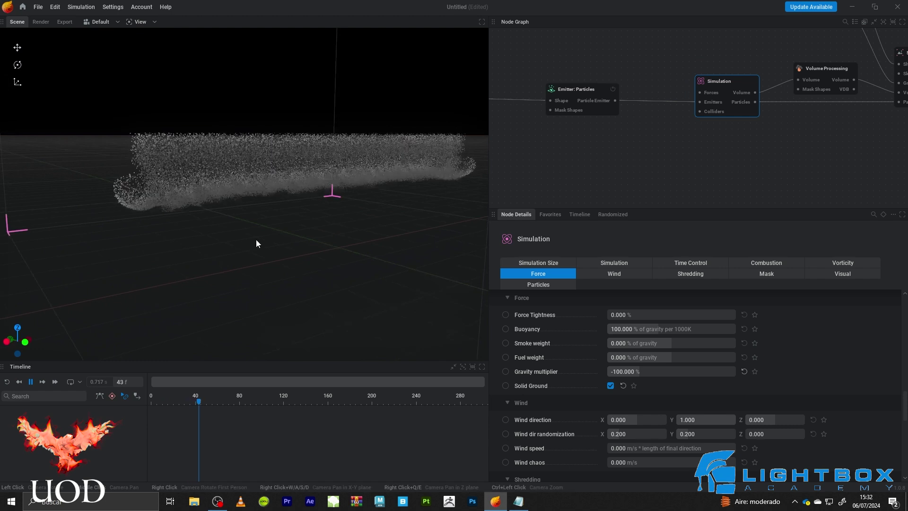
pyautogui.press('space')
pyautogui.press('r')
pyautogui.moveTo(553, 162); pyautogui.dragTo(569, 155, button='middle')
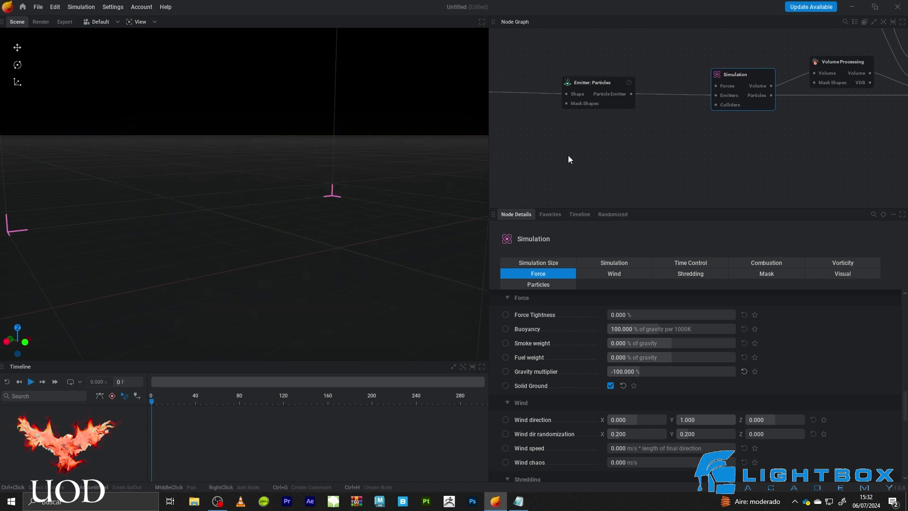
# - Switch the particle emitter from continuous emission to burst emission
pyautogui.click(586, 87)
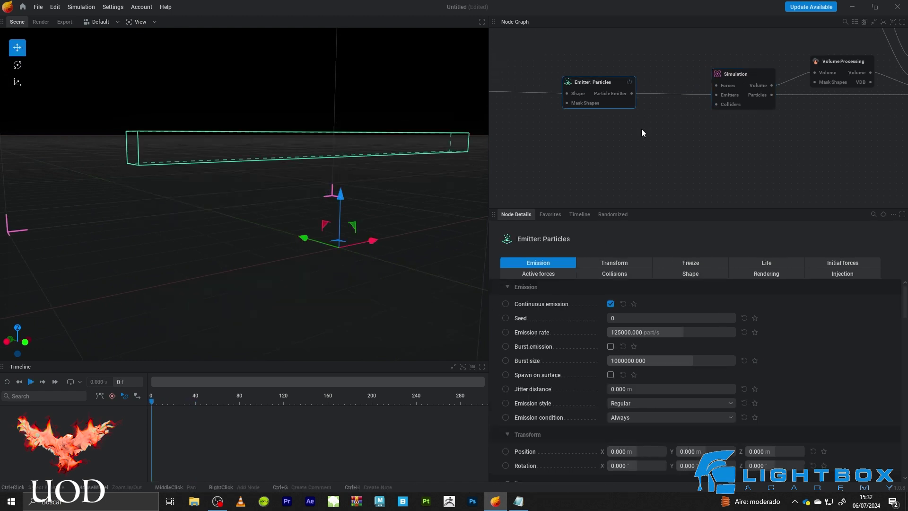
pyautogui.click(610, 303)
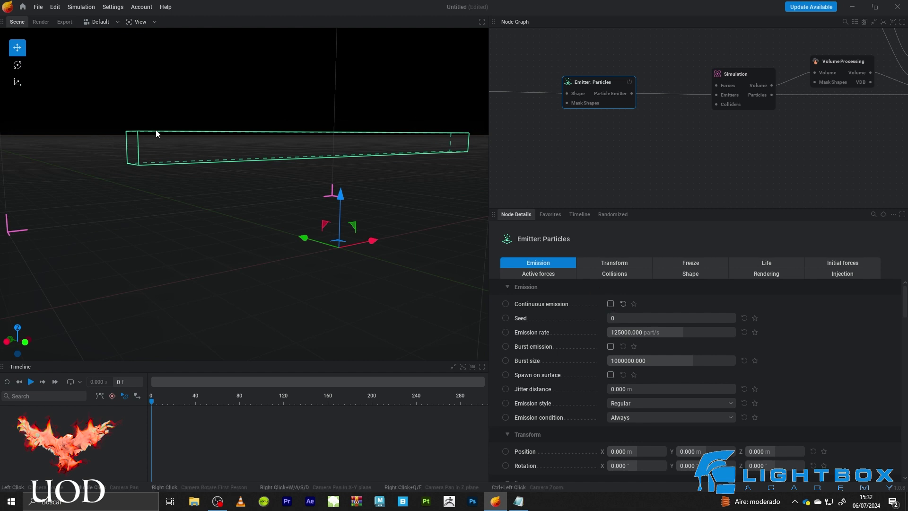
pyautogui.click(611, 347)
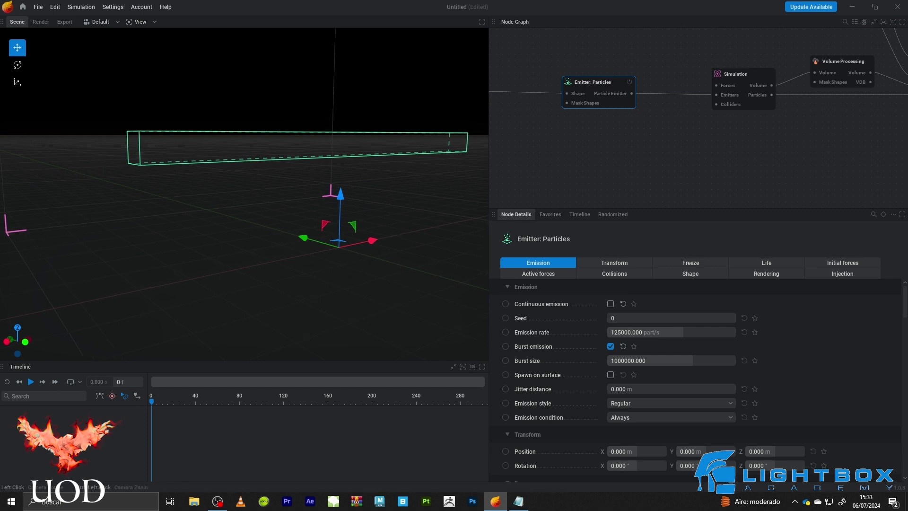
# - Play the simulation twice to examine the single burst of particles, resetting it after each run
pyautogui.moveTo(345, 74); pyautogui.dragTo(363, 83)
pyautogui.press('space')
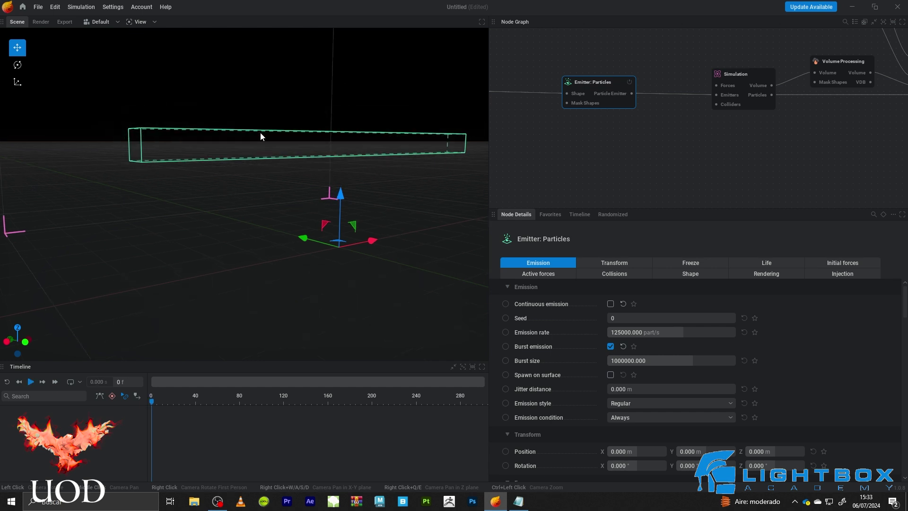
pyautogui.press('r')
pyautogui.press('space')
pyautogui.press('r')
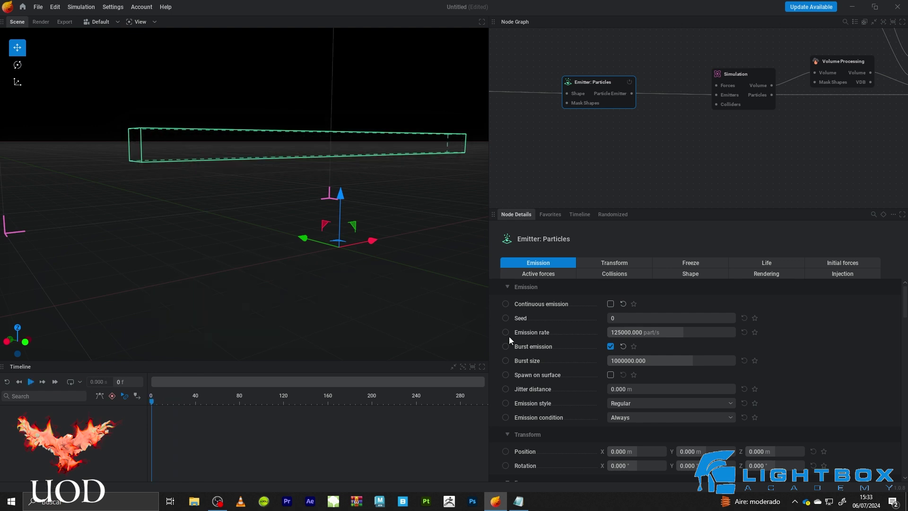
# - Enable Emit frozen particles on the emitter, and briefly play the simulation to check the frozen particles
pyautogui.scroll(-3, 818, 340)
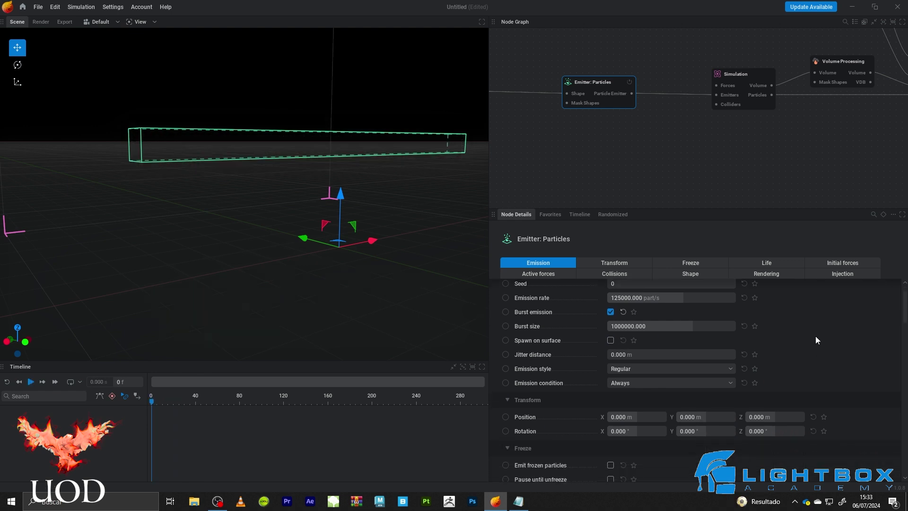
pyautogui.click(611, 424)
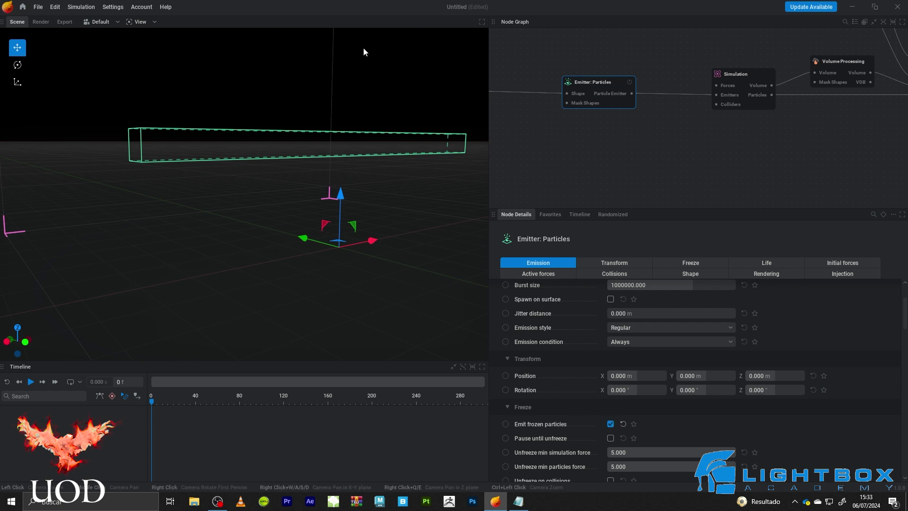
pyautogui.press('space')
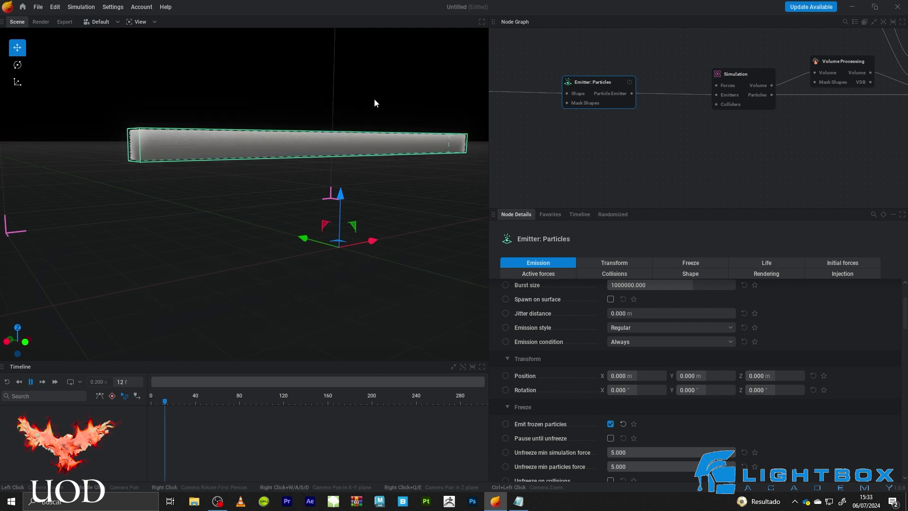
pyautogui.press('space')
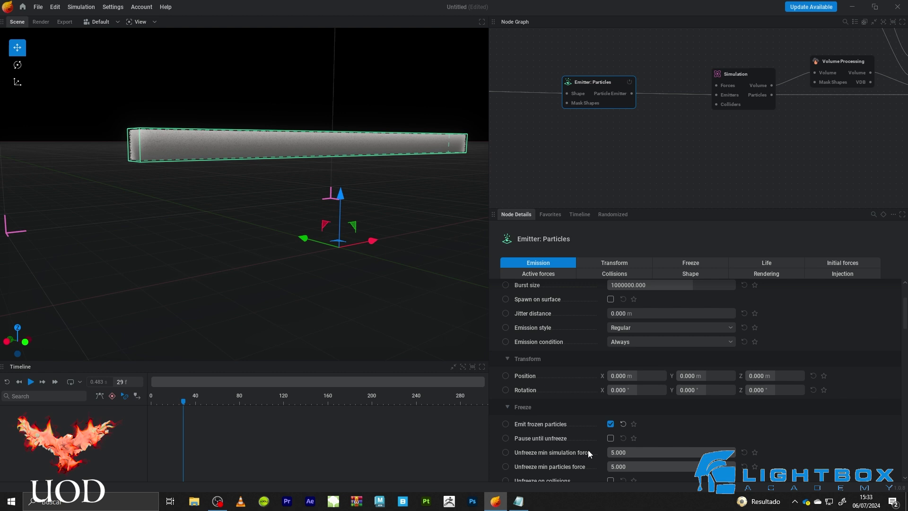
# - Enable Pause until unfreeze on the emitter, and replay the simulation briefly from a closer angle to check it
pyautogui.click(611, 438)
pyautogui.moveTo(380, 83); pyautogui.dragTo(367, 86)
pyautogui.press('r')
pyautogui.press('space')
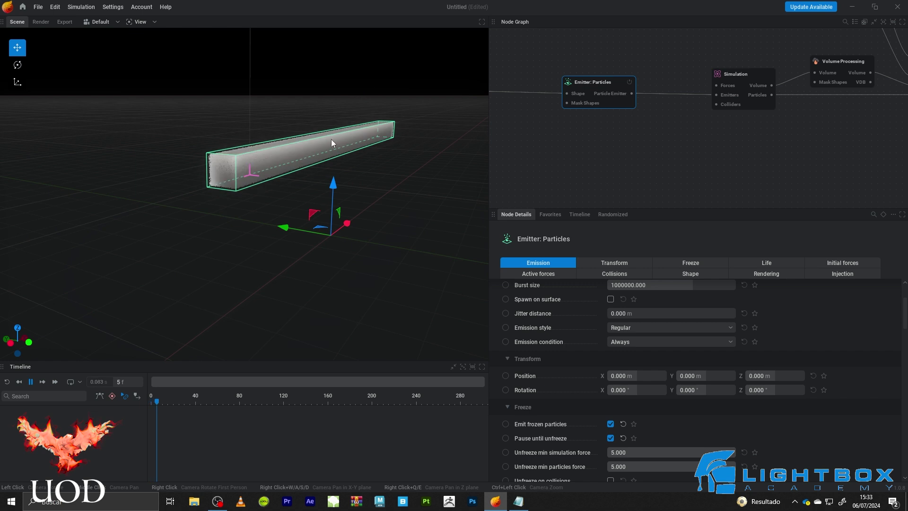
pyautogui.scroll(3, 240, 143)
pyautogui.press('space')
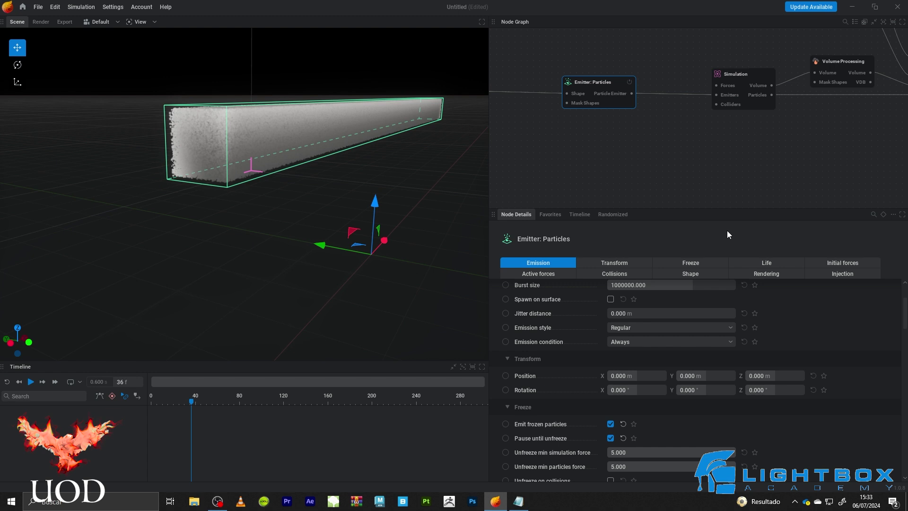
# - Enable Unfreeze on mask in the particle emitter's freeze settings
pyautogui.scroll(-5, 824, 331)
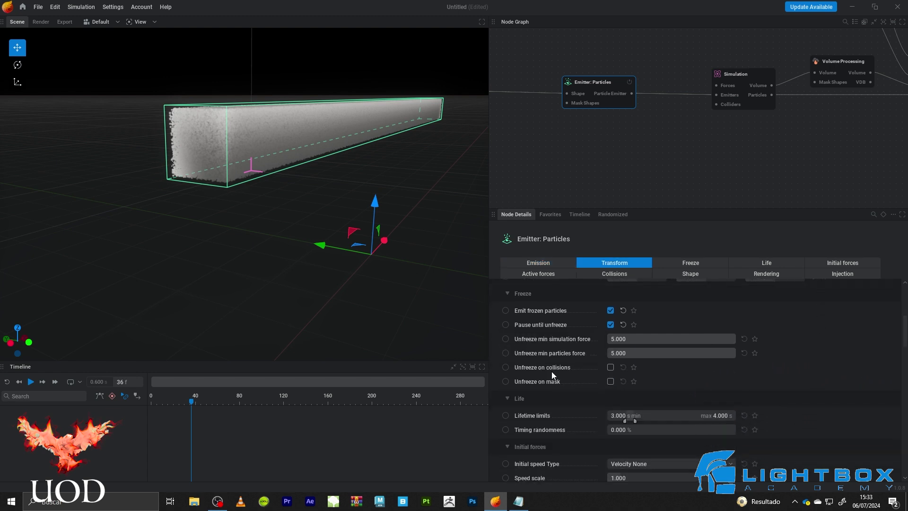
pyautogui.moveTo(563, 366)
pyautogui.scroll(-2, 389, 70)
pyautogui.keyDown('alt'); pyautogui.moveTo(390, 82); pyautogui.dragTo(293, 66); pyautogui.keyUp('alt')
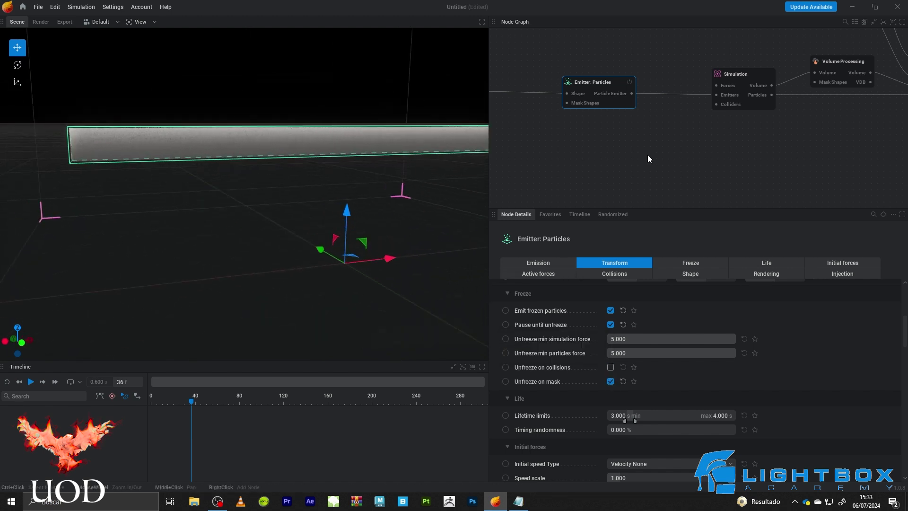
# - Add a primitive sphere shape node connected to the particle emitter's Mask Shapes input
pyautogui.moveTo(648, 155); pyautogui.dragTo(768, 157, button='middle')
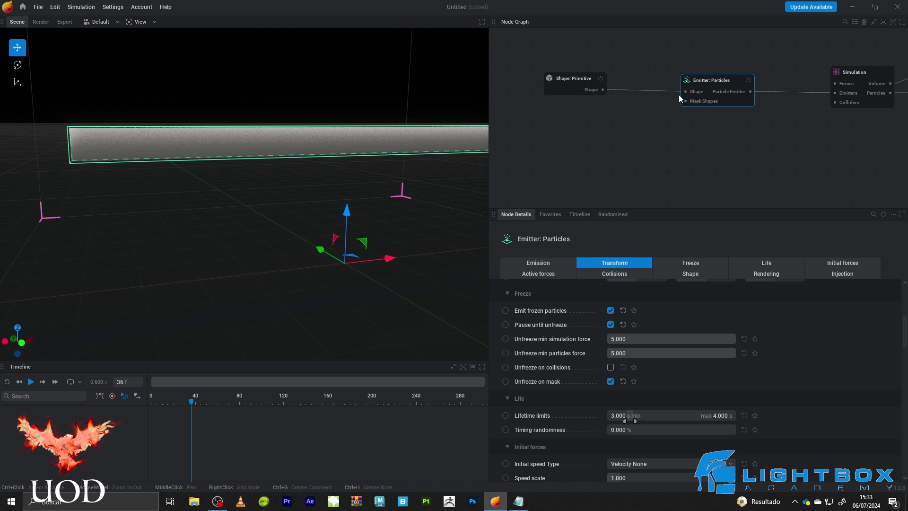
pyautogui.moveTo(683, 91); pyautogui.dragTo(623, 127)
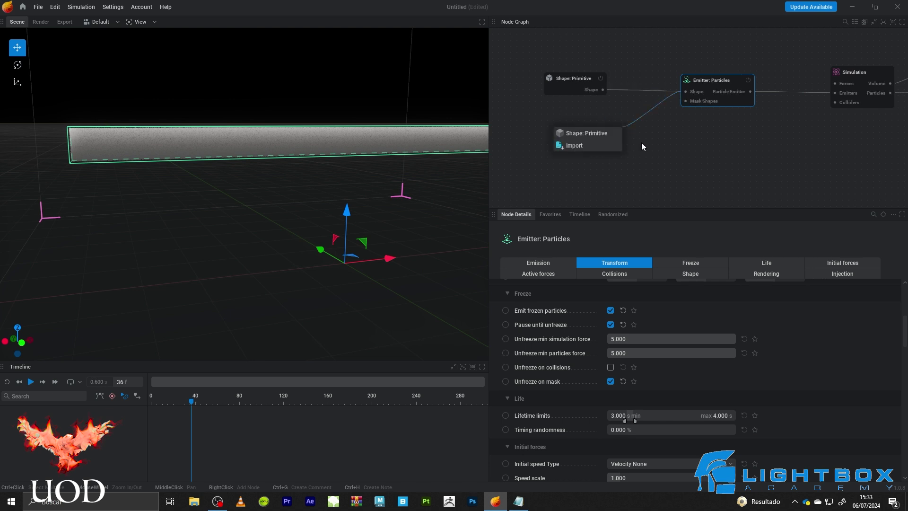
pyautogui.click(651, 154)
pyautogui.moveTo(686, 104); pyautogui.dragTo(559, 130)
pyautogui.click(585, 147)
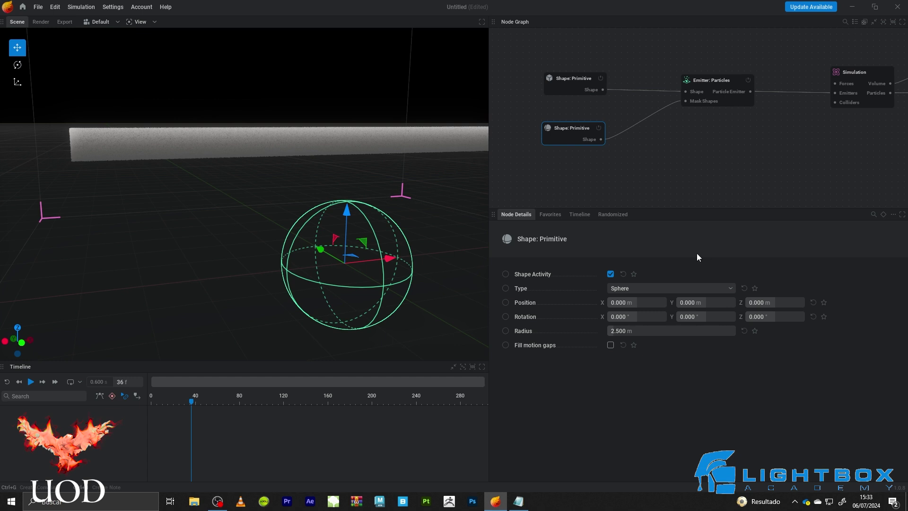
# - Set the mask sphere's radius to 1.5 m and, with the simulation playing, raise it to about Z 4.667 m into the particle box
pyautogui.click(635, 331)
pyautogui.write('1.5')
pyautogui.press('Return')
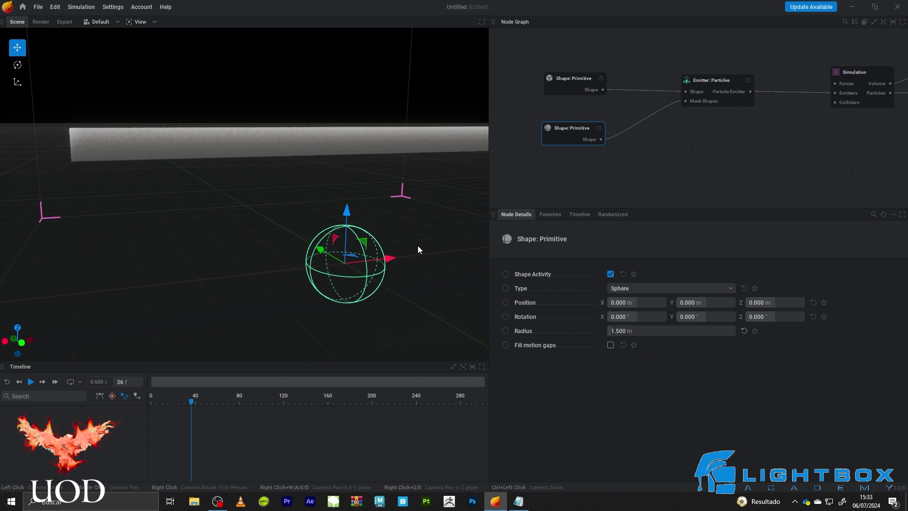
pyautogui.press('space')
pyautogui.moveTo(346, 209); pyautogui.dragTo(365, 95)
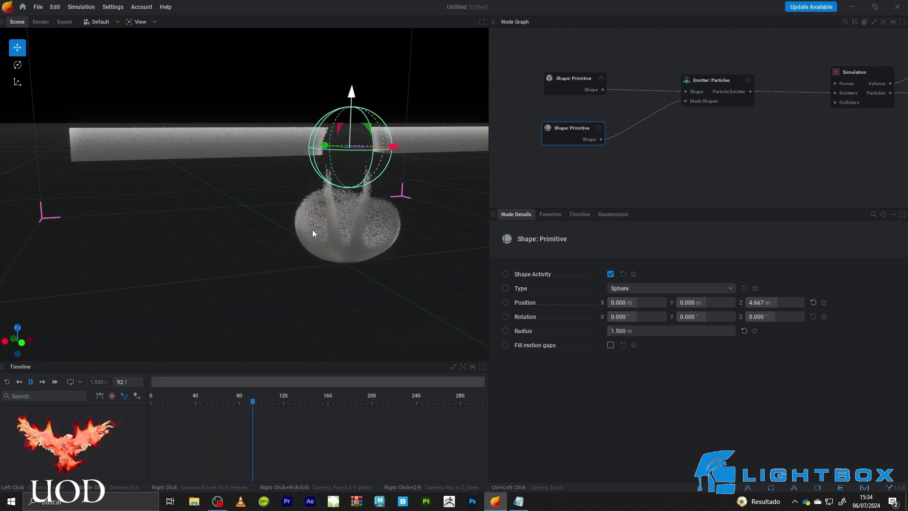
# - Examine the particles released by the mask sphere from several angles as they hit the ground, and reset the simulation
pyautogui.moveTo(312, 229); pyautogui.dragTo(324, 240)
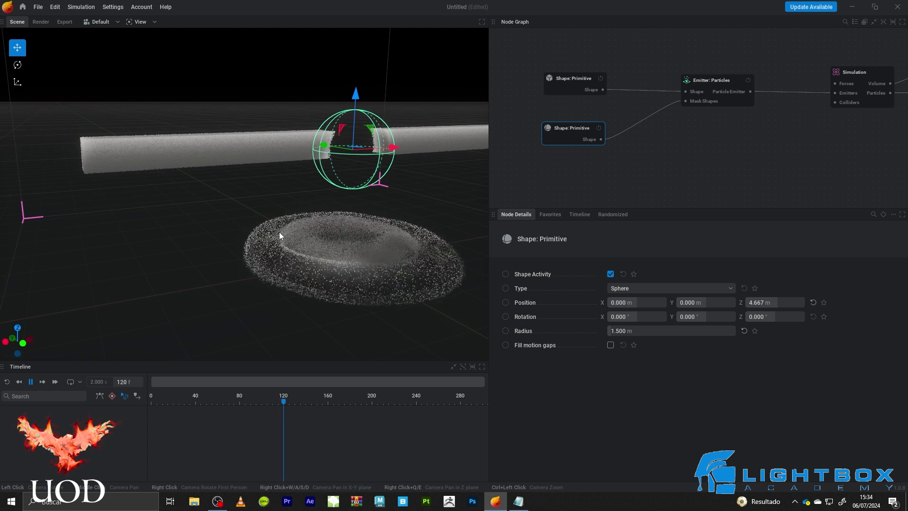
pyautogui.scroll(-1, 279, 231)
pyautogui.moveTo(238, 225); pyautogui.dragTo(272, 255)
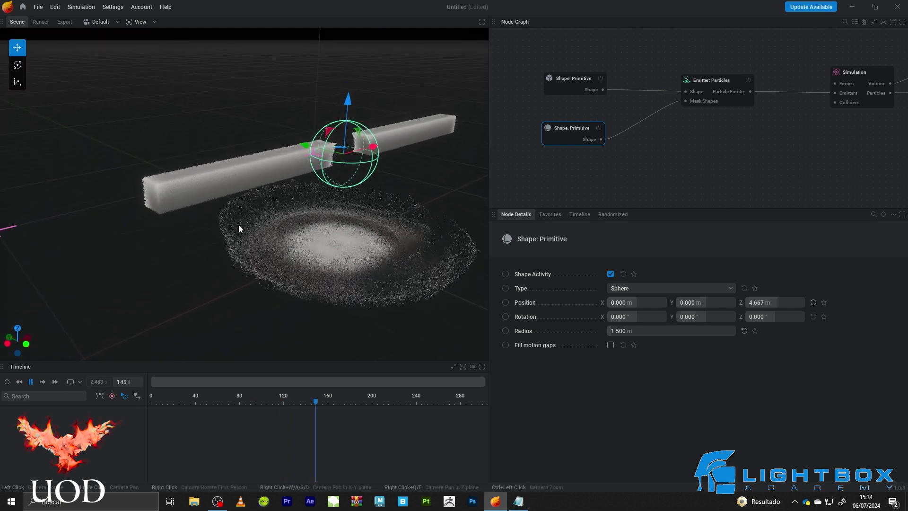
pyautogui.moveTo(351, 248); pyautogui.dragTo(354, 245)
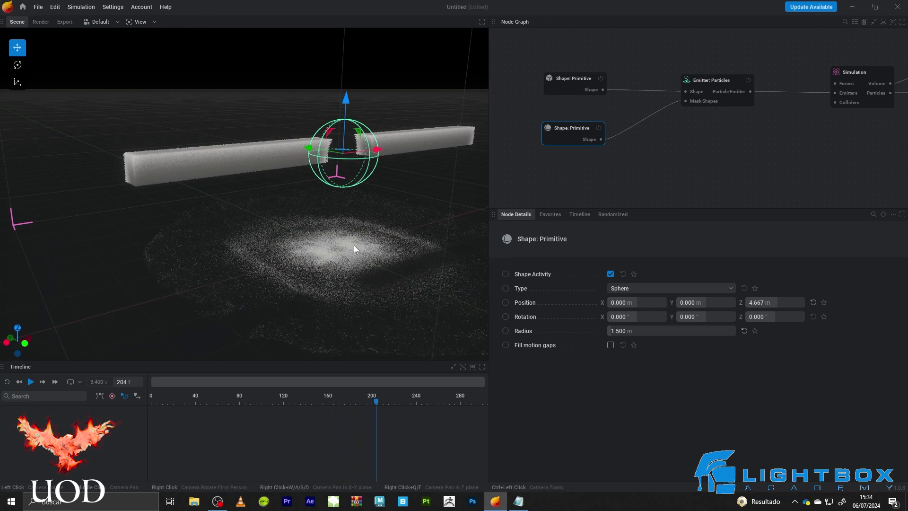
pyautogui.press('r')
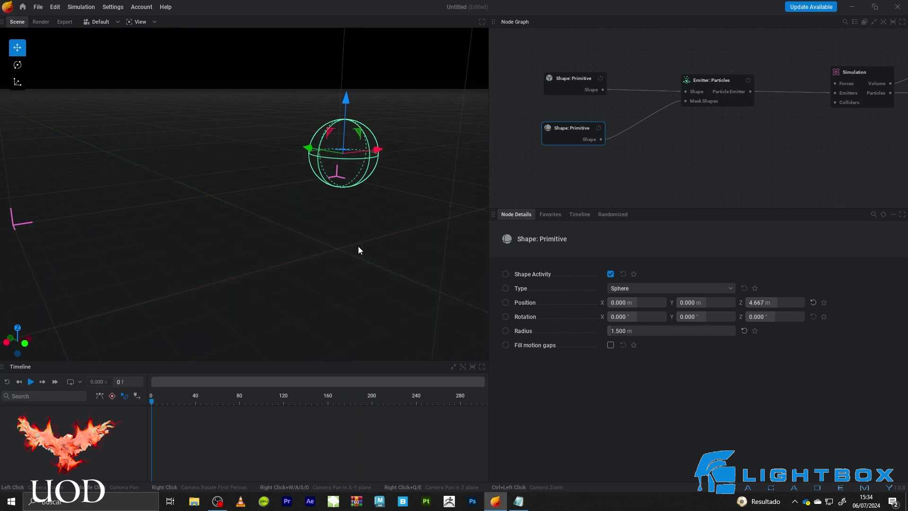
# - Set the particle emitter's smoke injection to 100 %
pyautogui.click(738, 154)
pyautogui.moveTo(738, 155); pyautogui.dragTo(688, 165, button='middle')
pyautogui.scroll(1, 671, 146)
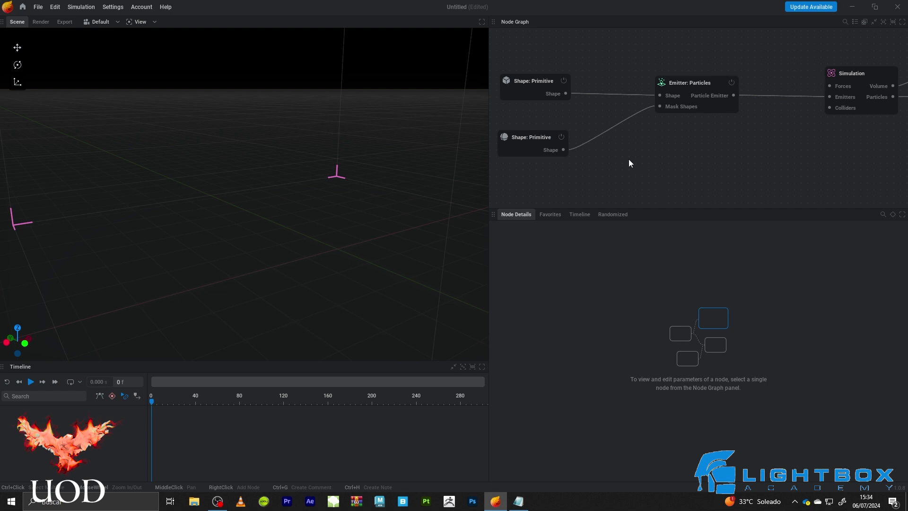
pyautogui.moveTo(629, 159); pyautogui.dragTo(610, 163, button='middle')
pyautogui.click(661, 88)
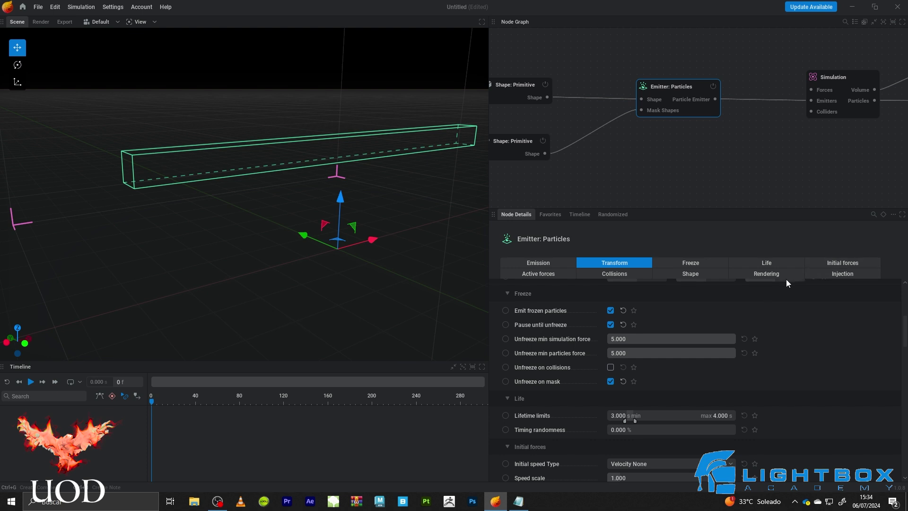
pyautogui.click(854, 273)
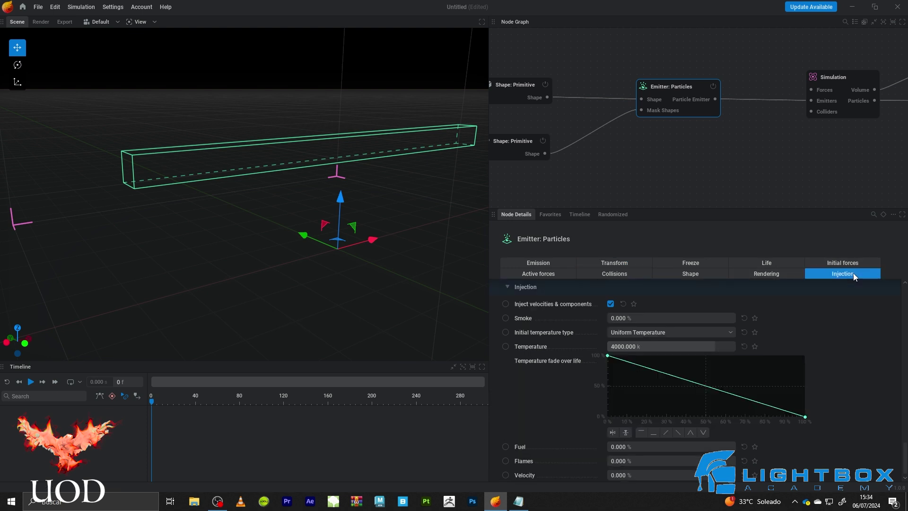
pyautogui.click(636, 319)
pyautogui.write('100')
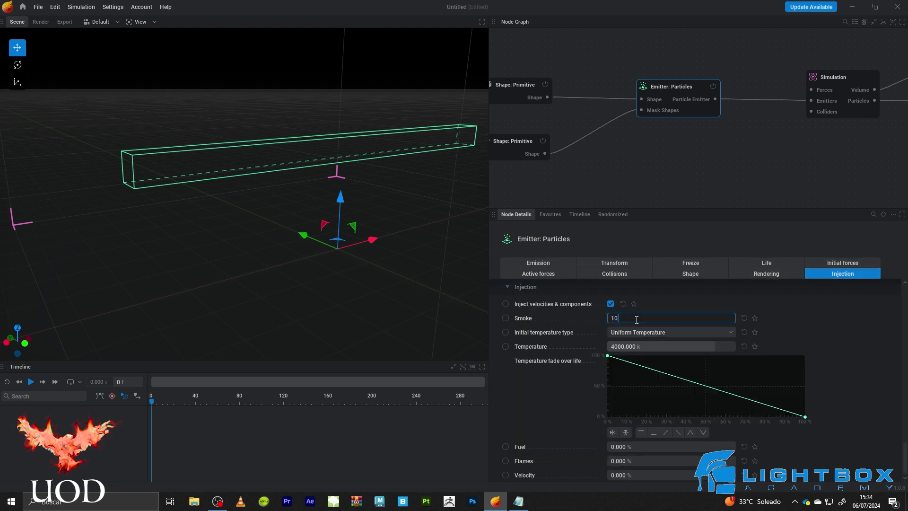
pyautogui.press('Return')
# - Set the particle emitter's fuel injection to 75 %
pyautogui.scroll(-1, 535, 360)
pyautogui.scroll(-3, 537, 361)
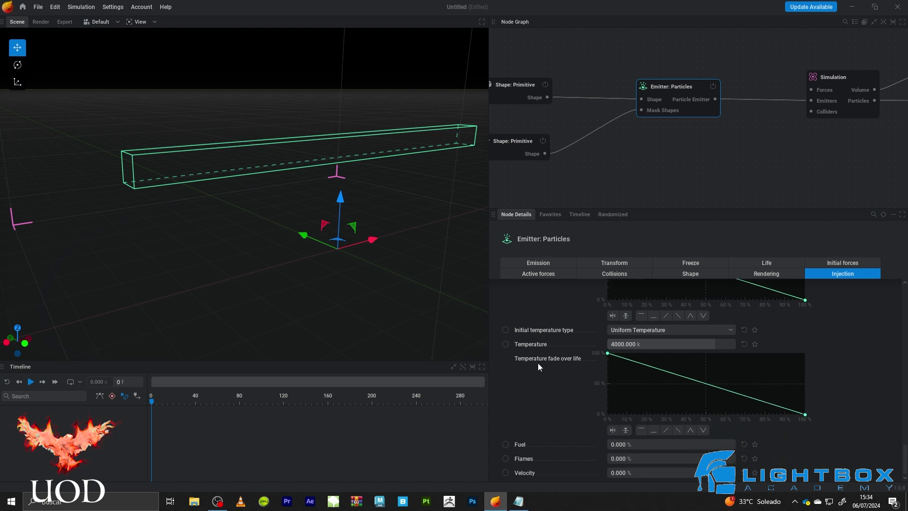
pyautogui.click(662, 444)
pyautogui.write('75')
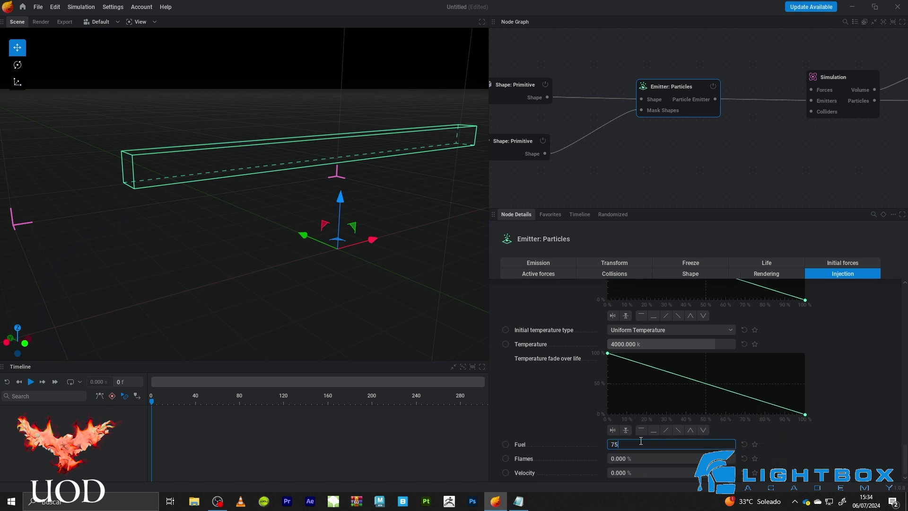
pyautogui.press('Return')
# - Play the simulation with smoke and fuel, and examine from several angles how the fire spreads over the ground
pyautogui.moveTo(291, 81); pyautogui.dragTo(286, 79)
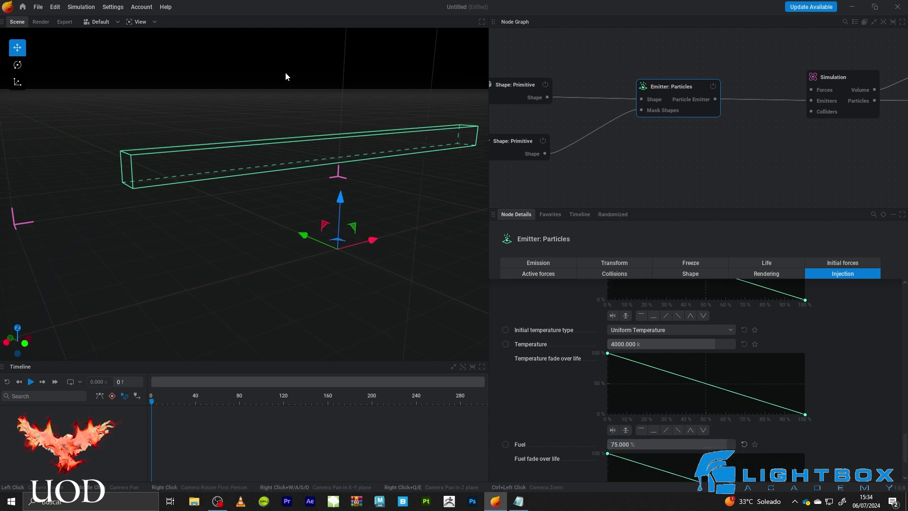
pyautogui.press('space')
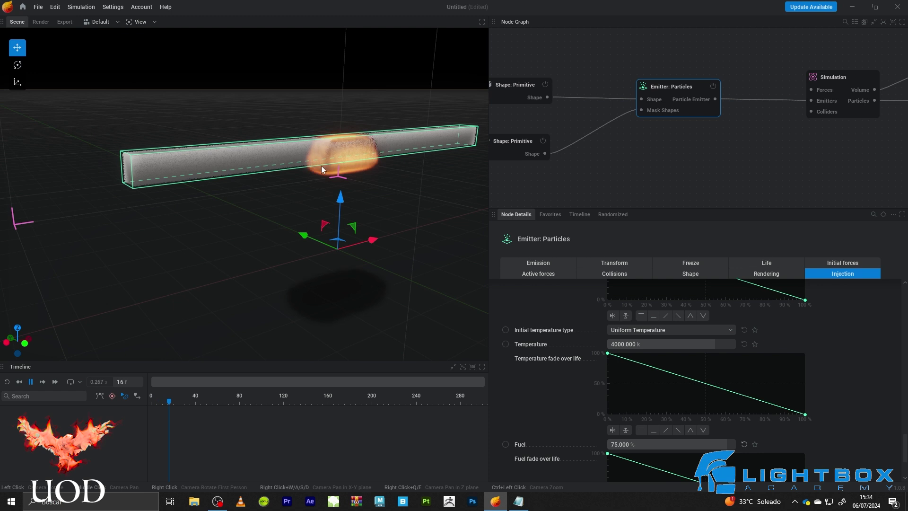
pyautogui.moveTo(369, 195); pyautogui.dragTo(389, 203)
pyautogui.moveTo(389, 204); pyautogui.dragTo(364, 185, button='middle')
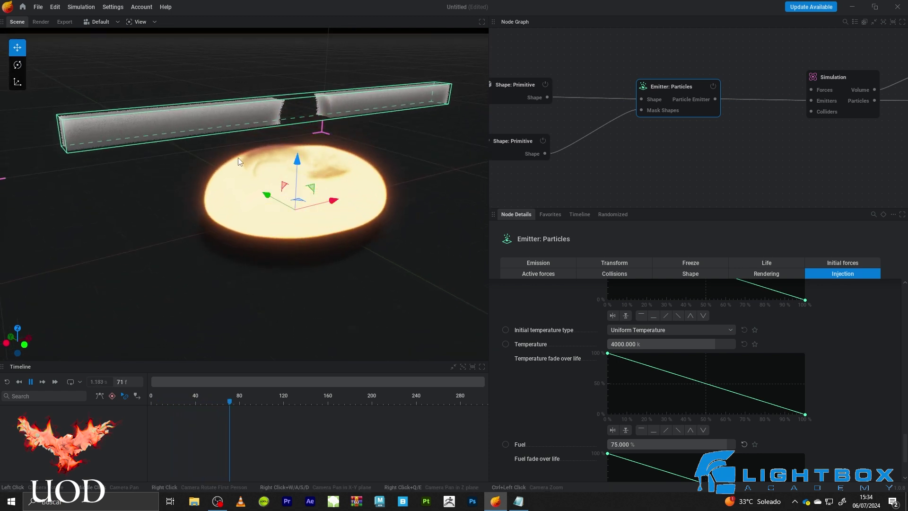
pyautogui.moveTo(238, 158); pyautogui.dragTo(319, 203)
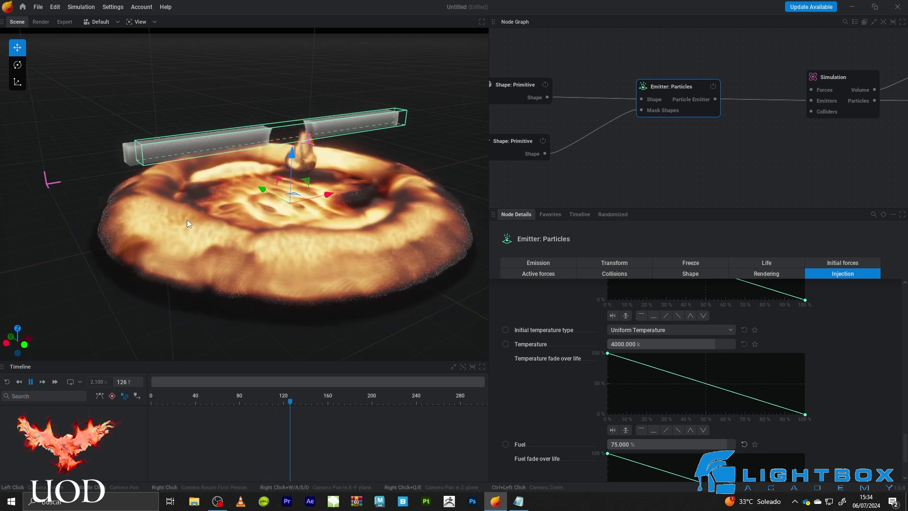
pyautogui.scroll(-2, 193, 209)
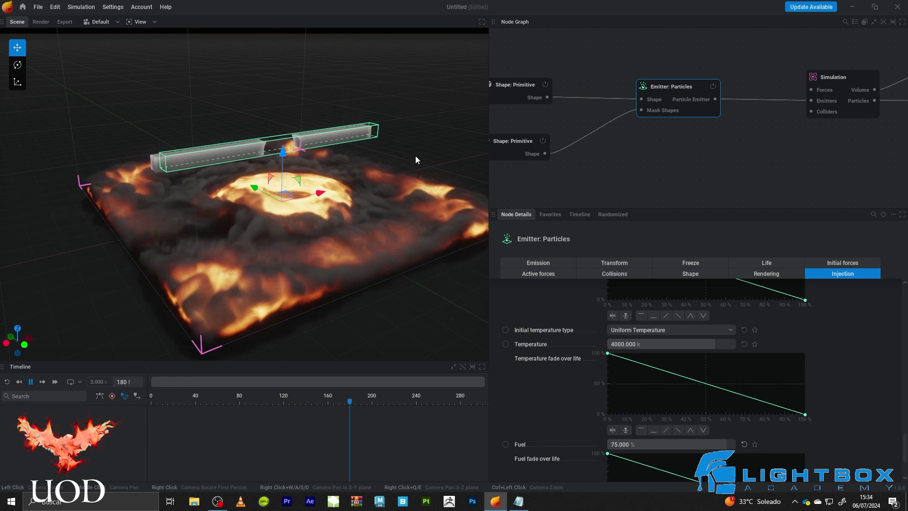
# - Reset the simulation, replay it to frame 3, and examine the ignited section of the particle box up close
pyautogui.press('r')
pyautogui.press('space')
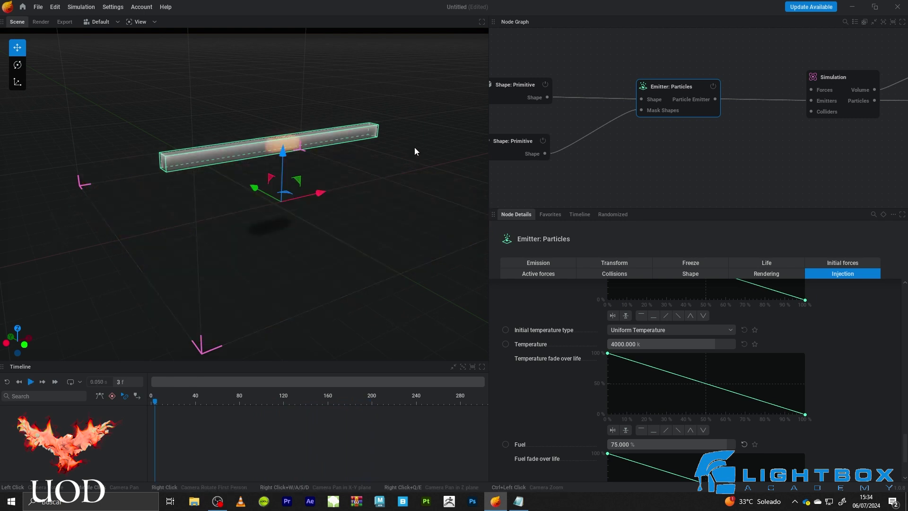
pyautogui.scroll(3, 334, 166)
pyautogui.scroll(2, 356, 157)
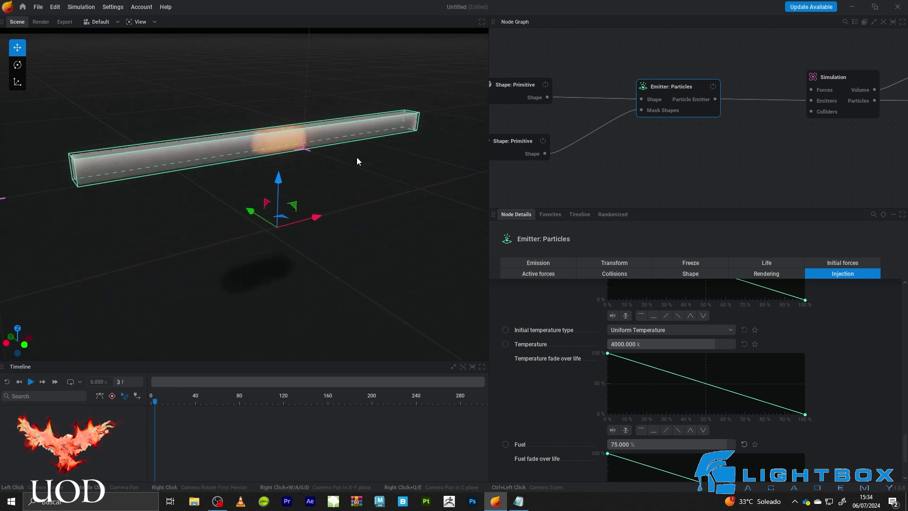
# - Set the Shading node's flames coloring to Exposed Color Gradient
pyautogui.moveTo(806, 140)
pyautogui.mouseDown(button='middle')
pyautogui.moveTo(737, 115)
pyautogui.moveTo(626, 157)
pyautogui.moveTo(511, 239)
pyautogui.moveTo(549, 268)
pyautogui.mouseUp(button='middle')
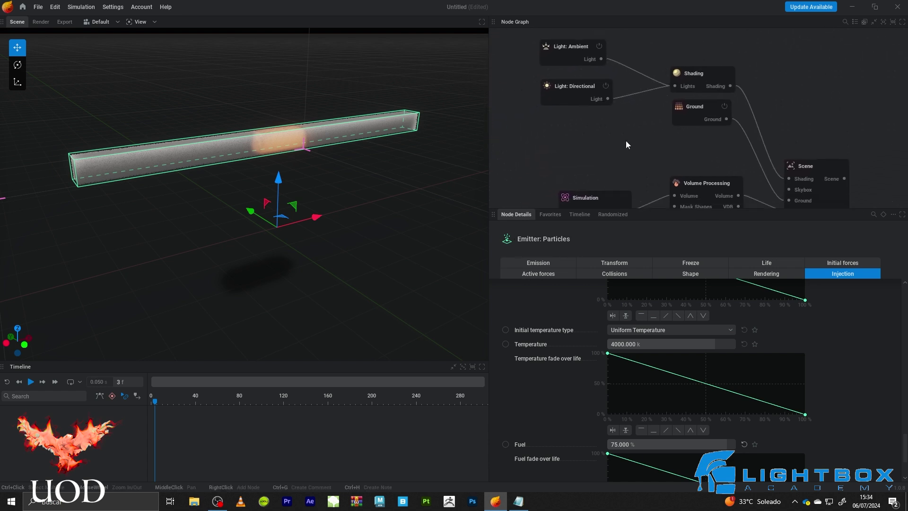
pyautogui.moveTo(626, 141); pyautogui.dragTo(668, 122, button='middle')
pyautogui.click(760, 58)
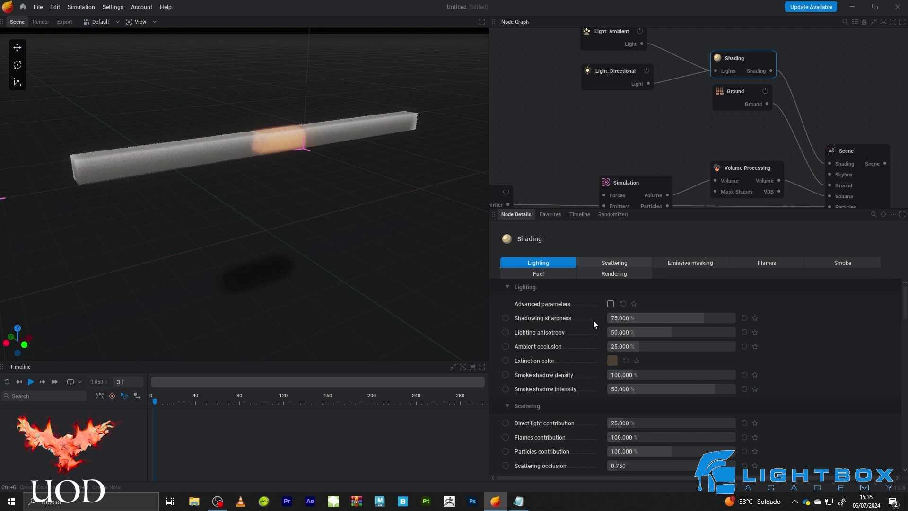
pyautogui.scroll(-10, 563, 342)
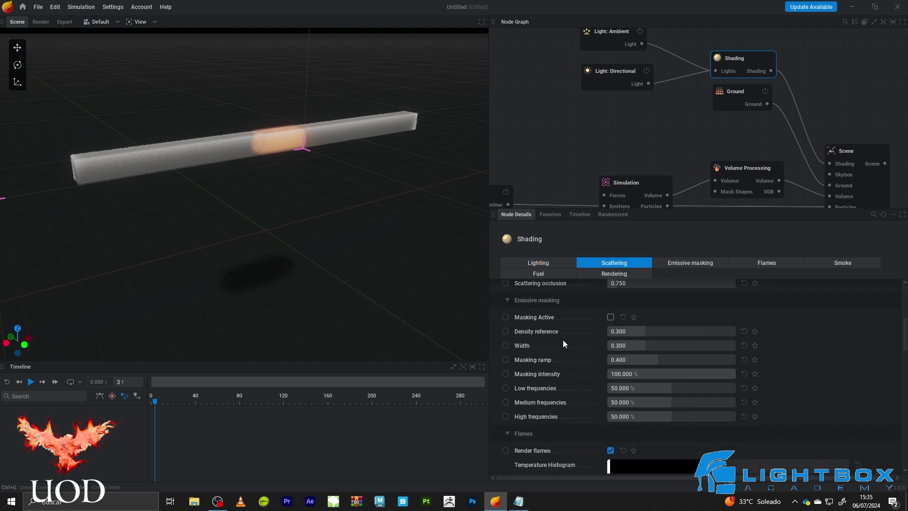
pyautogui.scroll(-5, 564, 337)
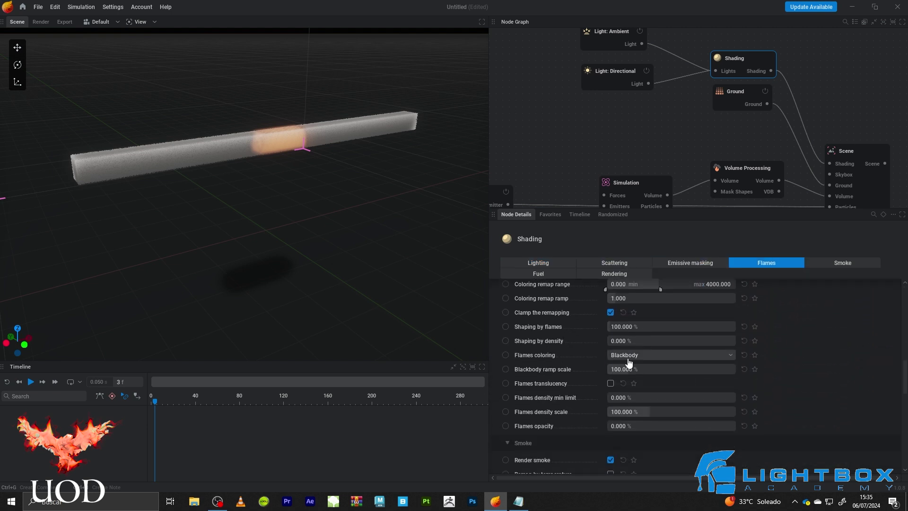
pyautogui.click(651, 357)
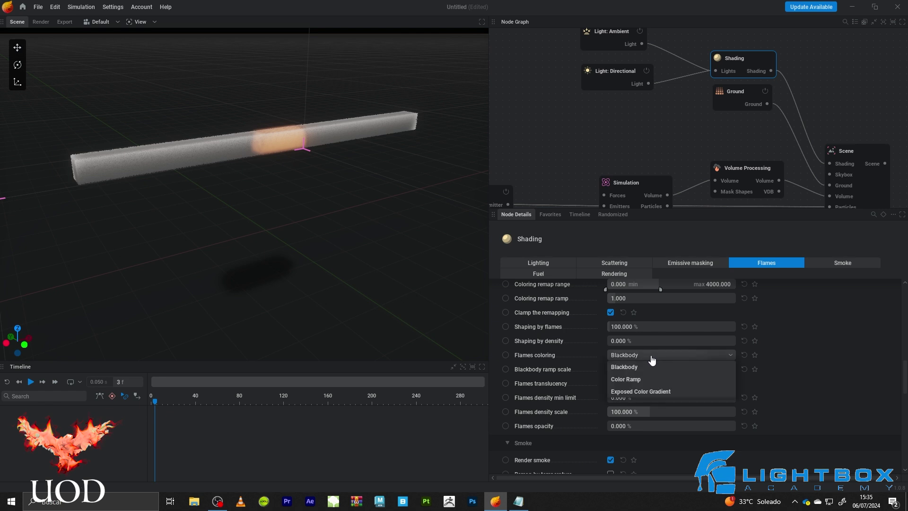
pyautogui.click(640, 392)
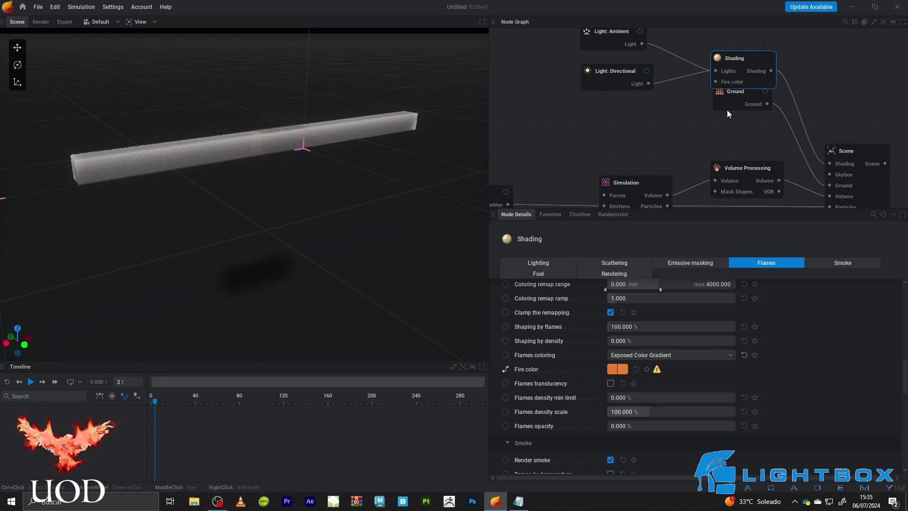
# - Move the Ground node clear of Shading and connect a new Color: Gradient node to the Fire color input
pyautogui.moveTo(727, 110); pyautogui.dragTo(730, 143)
pyautogui.moveTo(716, 82)
pyautogui.mouseDown()
pyautogui.moveTo(627, 124)
pyautogui.moveTo(617, 114)
pyautogui.mouseUp()
pyautogui.click(590, 229)
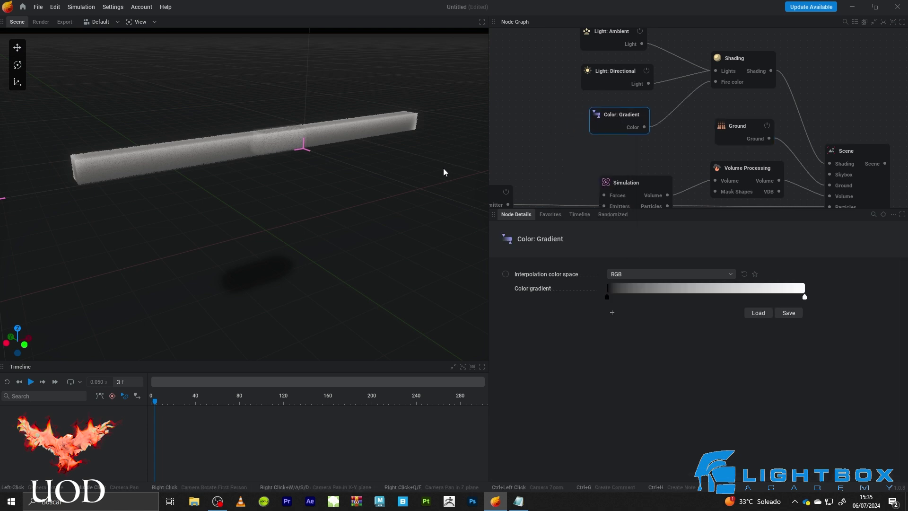
# - Set the Shading node's smoke coloring to Exposed Color Gradient and connect the existing Color: Gradient node to its Smoke color input
pyautogui.click(731, 61)
pyautogui.scroll(10, 549, 364)
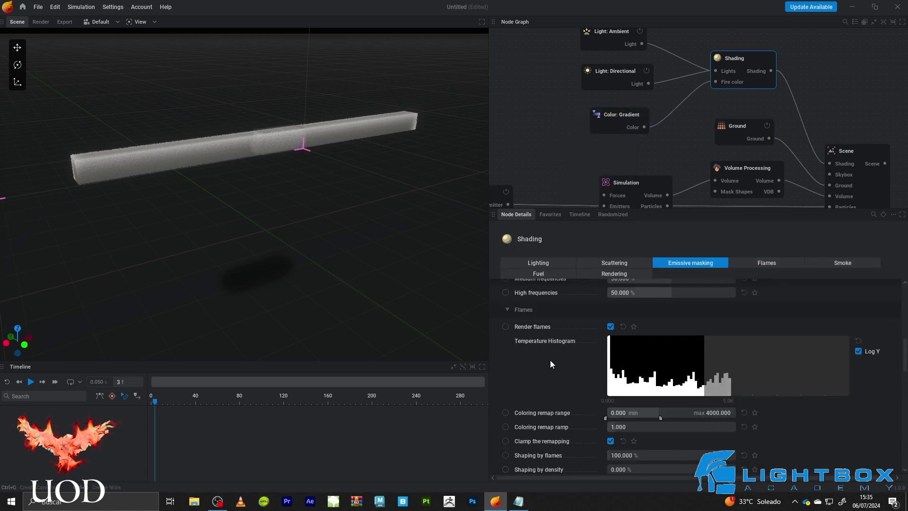
pyautogui.scroll(2, 563, 331)
pyautogui.scroll(-6, 564, 332)
pyautogui.scroll(-10, 565, 334)
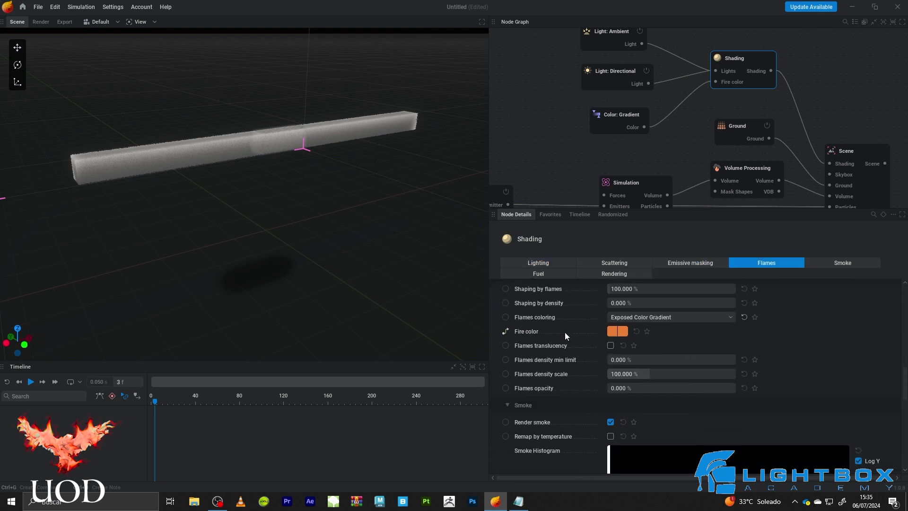
pyautogui.click(671, 343)
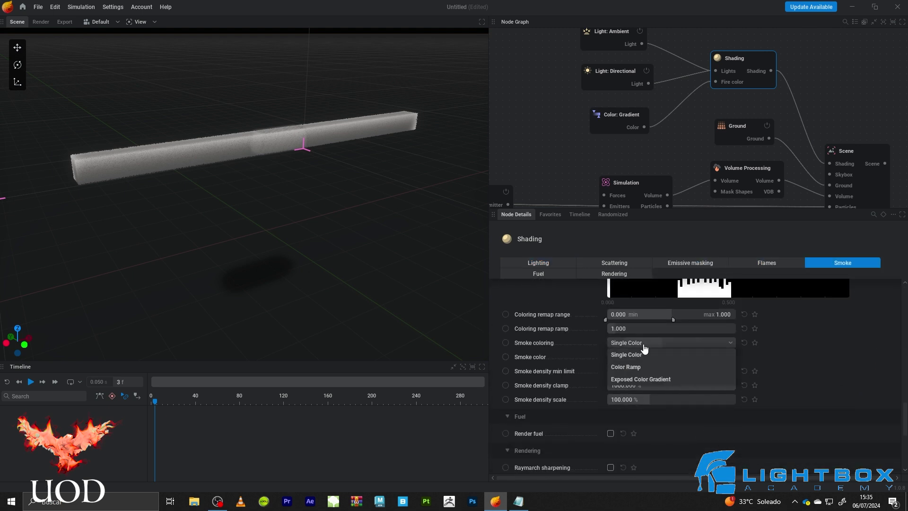
pyautogui.click(653, 382)
pyautogui.moveTo(644, 127); pyautogui.dragTo(716, 93)
# - Play the simulation with the gradient colors and examine the smoke spreading over the ground from several angles, pausing at frame 244
pyautogui.press('space')
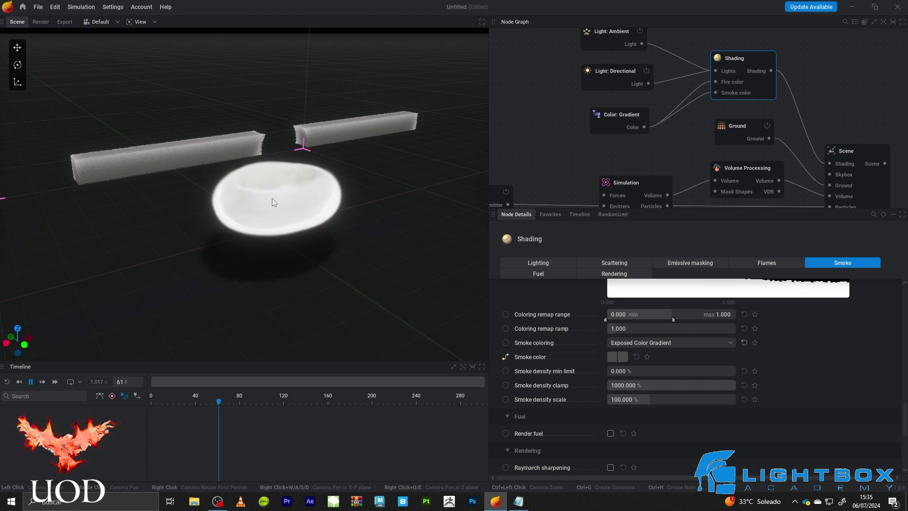
pyautogui.moveTo(287, 200); pyautogui.dragTo(302, 227)
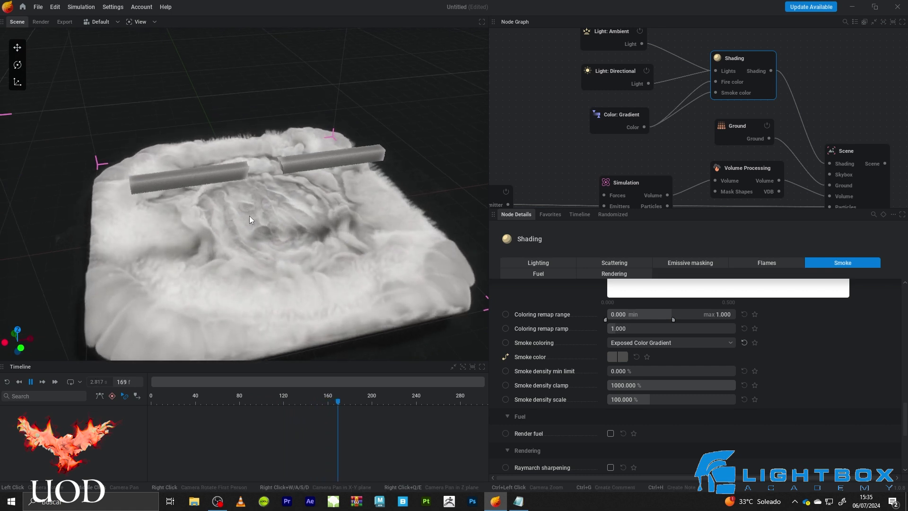
pyautogui.scroll(2, 248, 216)
pyautogui.moveTo(254, 210); pyautogui.dragTo(288, 223)
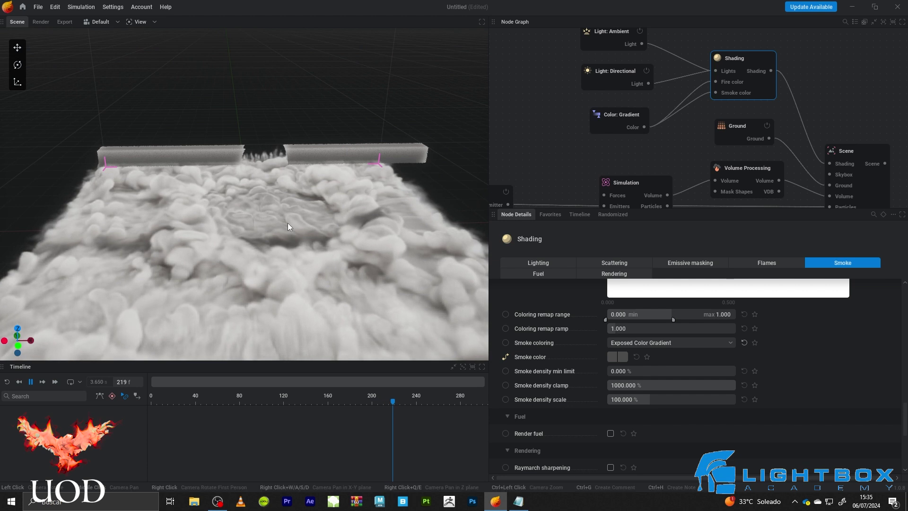
pyautogui.press('space')
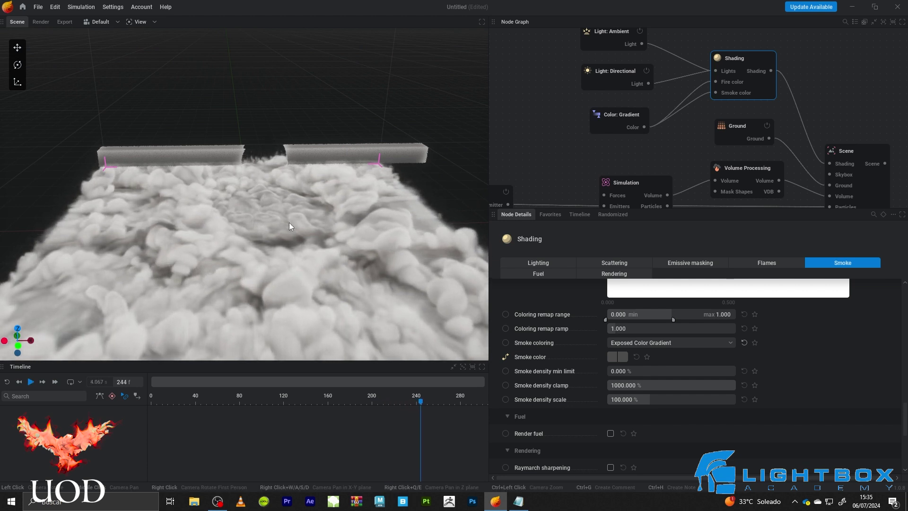
# - Set the particle emitter's lifetime limits to 0.2 s minimum and 0.4 s maximum
pyautogui.click(565, 155)
pyautogui.moveTo(566, 155)
pyautogui.mouseDown(button='middle')
pyautogui.moveTo(596, 124)
pyautogui.moveTo(700, 124)
pyautogui.mouseUp(button='middle')
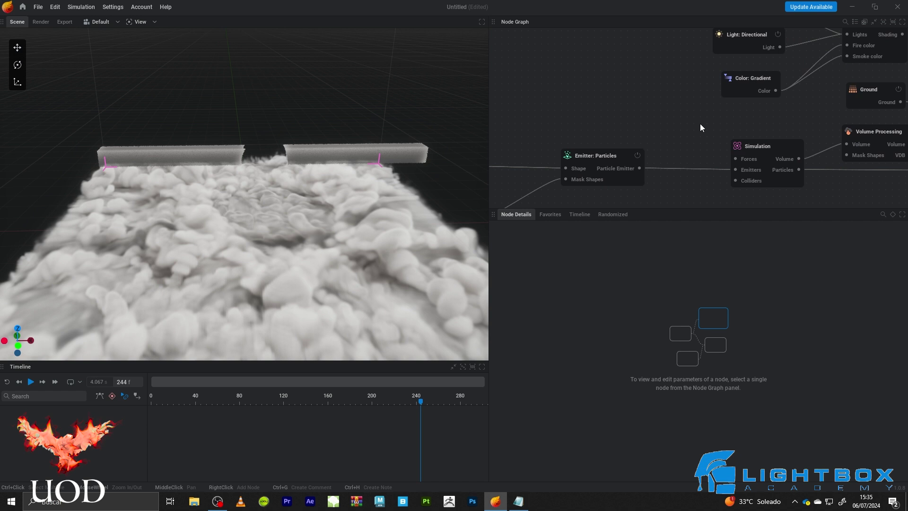
pyautogui.moveTo(701, 124); pyautogui.dragTo(722, 84, button='middle')
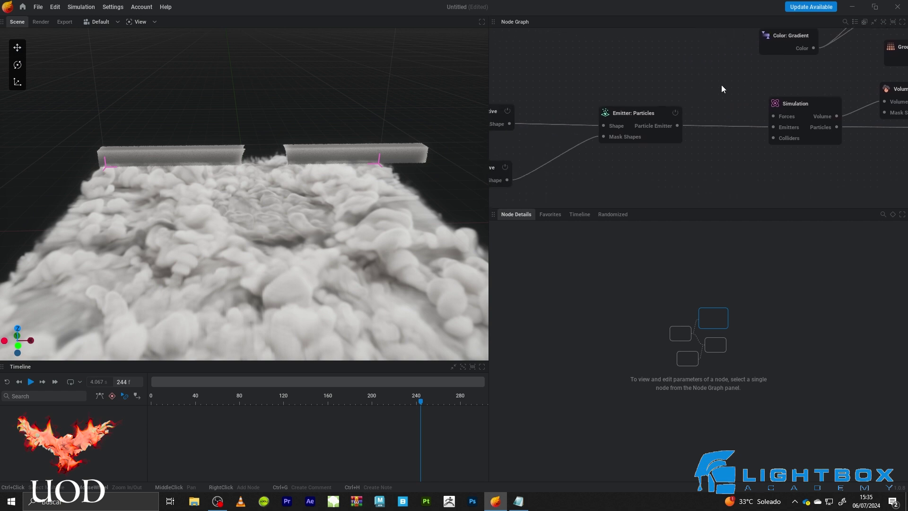
pyautogui.click(636, 110)
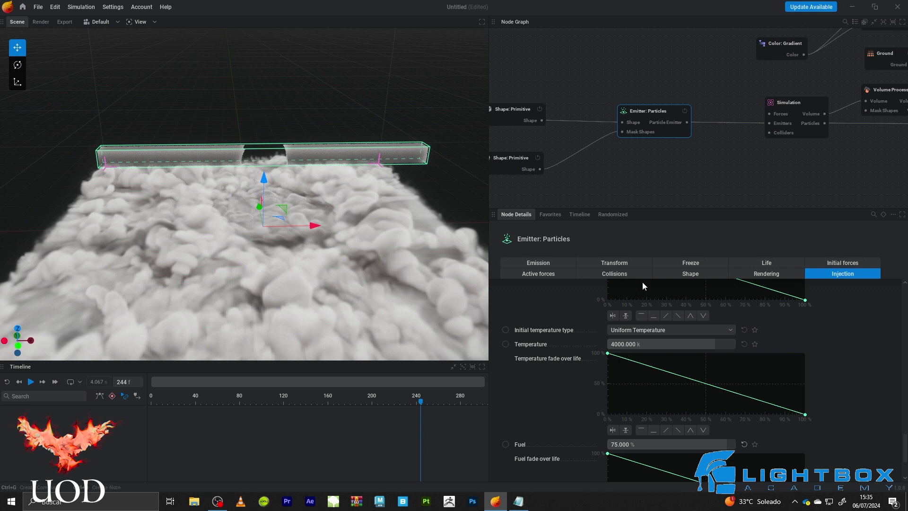
pyautogui.scroll(-3, 550, 307)
pyautogui.scroll(4, 550, 307)
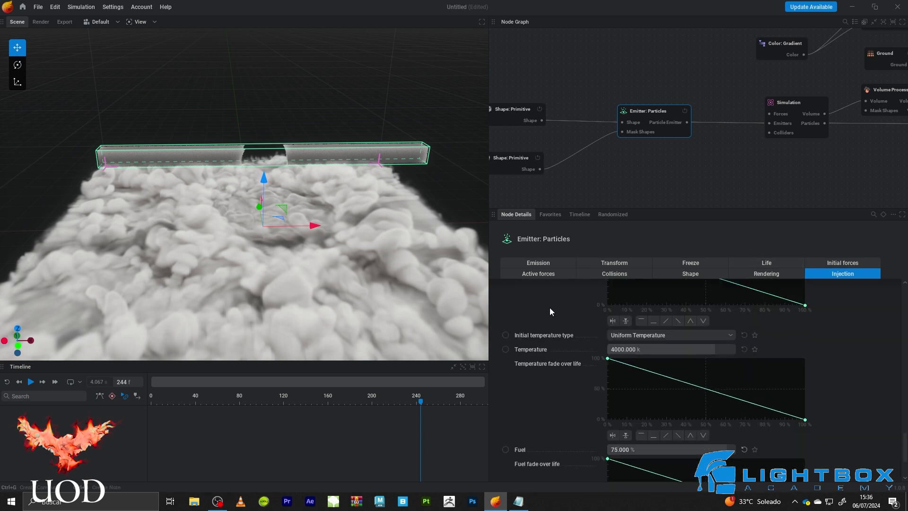
pyautogui.click(762, 263)
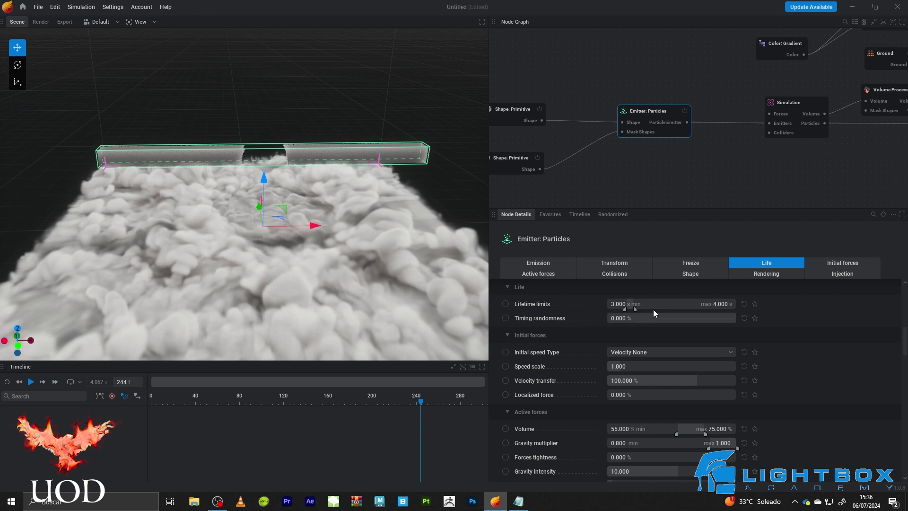
pyautogui.doubleClick(634, 308)
pyautogui.write('0.2')
pyautogui.press('Return')
pyautogui.doubleClick(719, 305)
pyautogui.write('0.4')
pyautogui.press('Return')
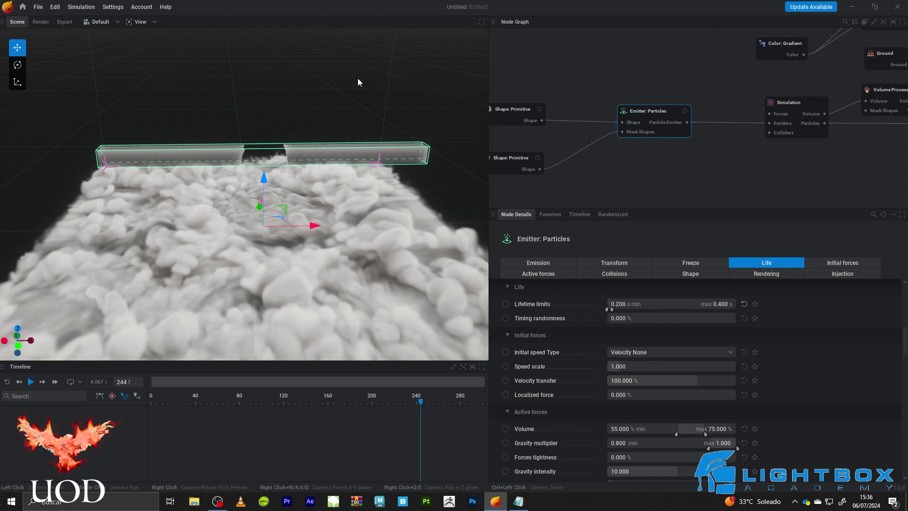
# - Replay the simulation from the start with the shorter particle lifetime and examine the smoke's shape, pausing at frame 305
pyautogui.press('r')
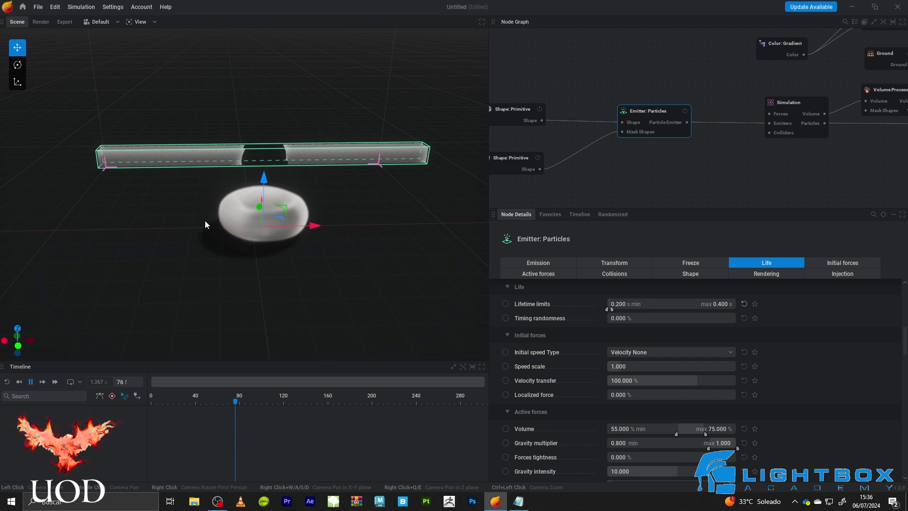
pyautogui.moveTo(199, 291); pyautogui.dragTo(236, 312)
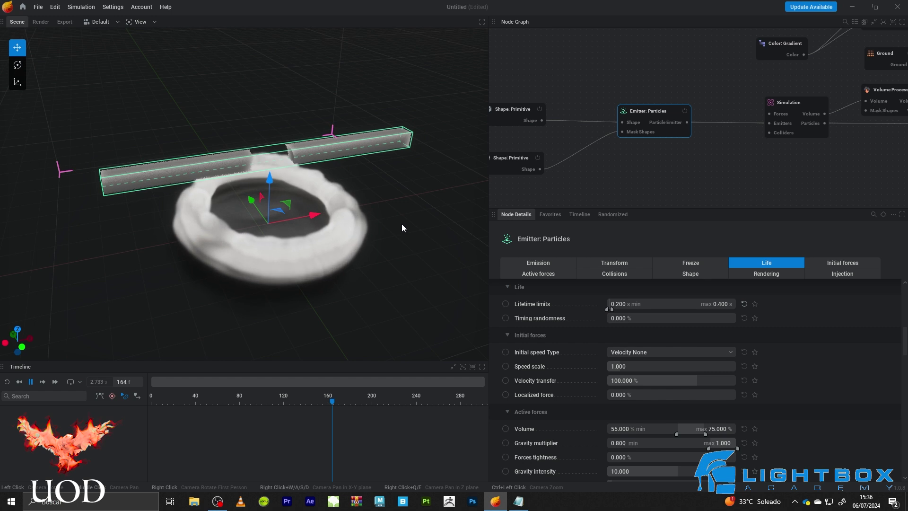
pyautogui.moveTo(374, 200); pyautogui.dragTo(416, 243)
pyautogui.scroll(-3, 255, 213)
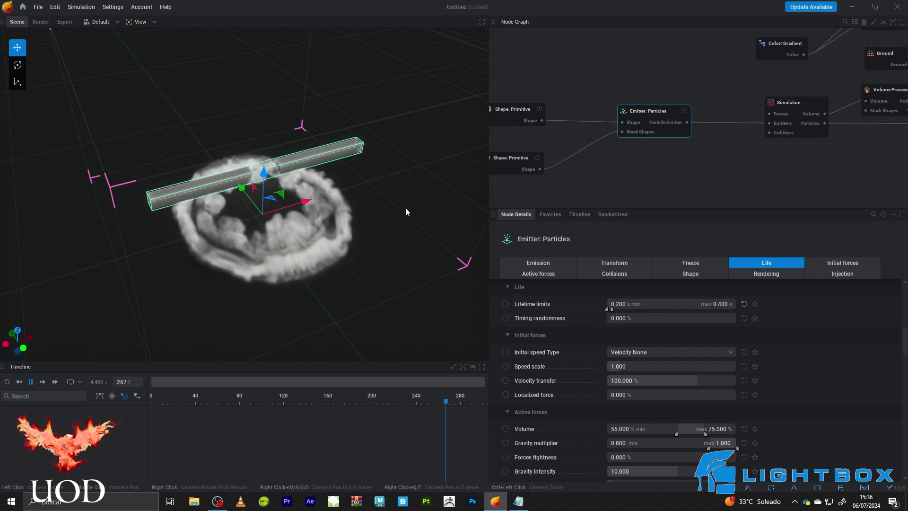
pyautogui.scroll(2, 389, 176)
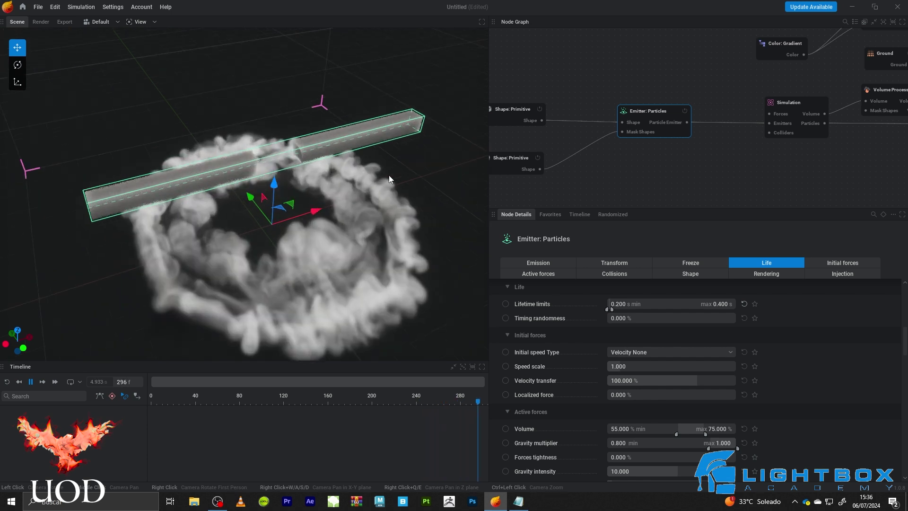
pyautogui.press('space')
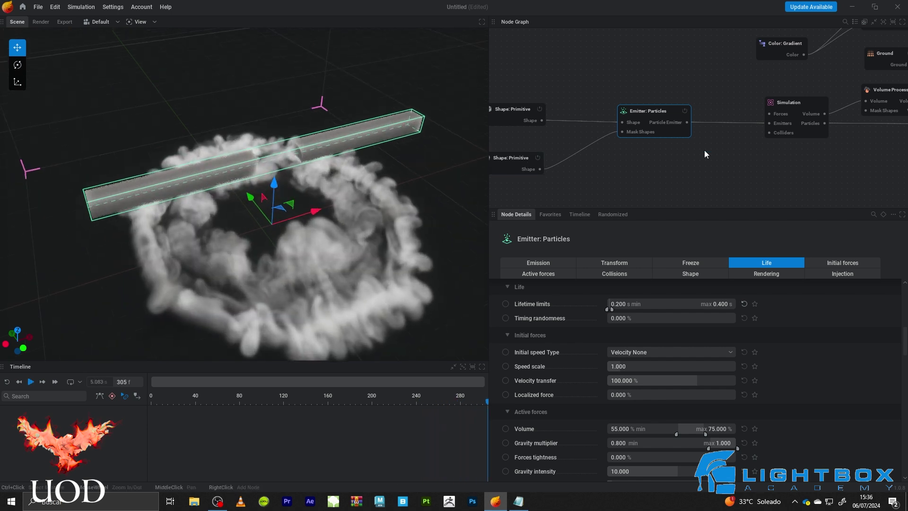
# - Set the Simulation node's smoke dissipation to 75 %
pyautogui.moveTo(767, 151); pyautogui.dragTo(725, 129, button='middle')
pyautogui.click(766, 84)
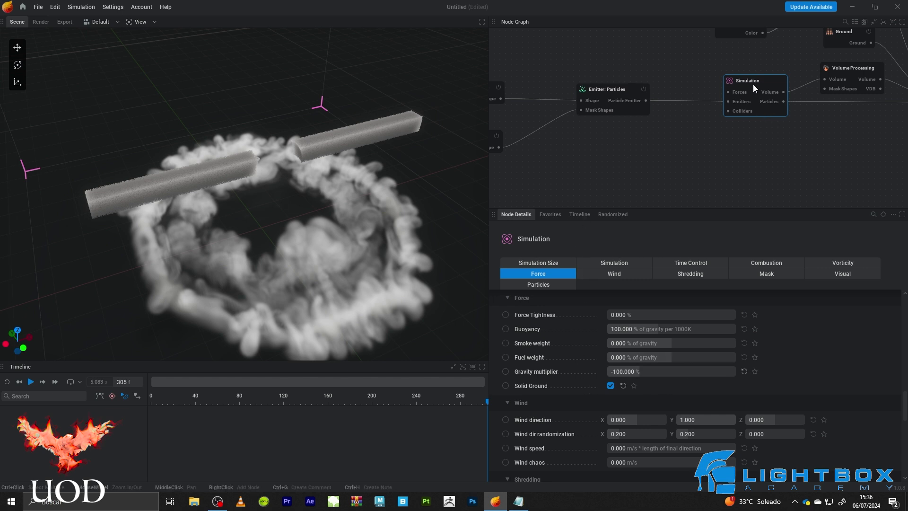
pyautogui.scroll(5, 555, 374)
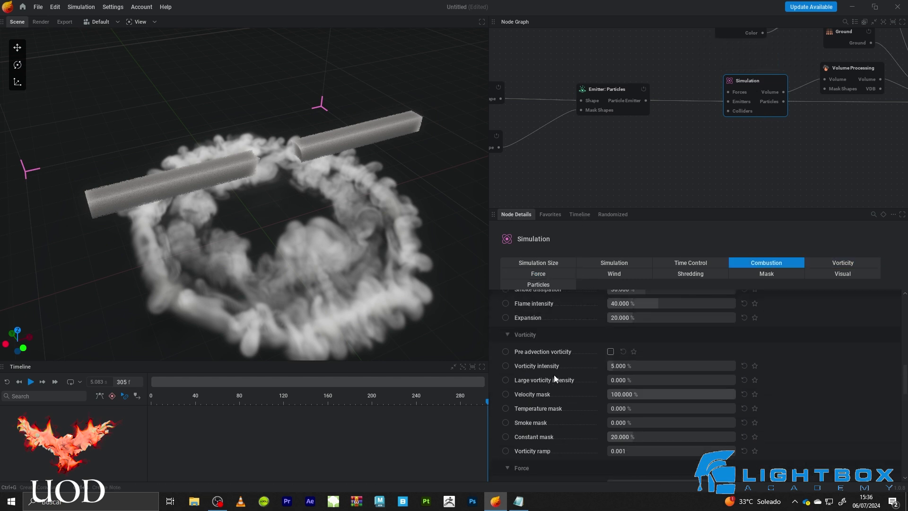
pyautogui.scroll(4, 560, 403)
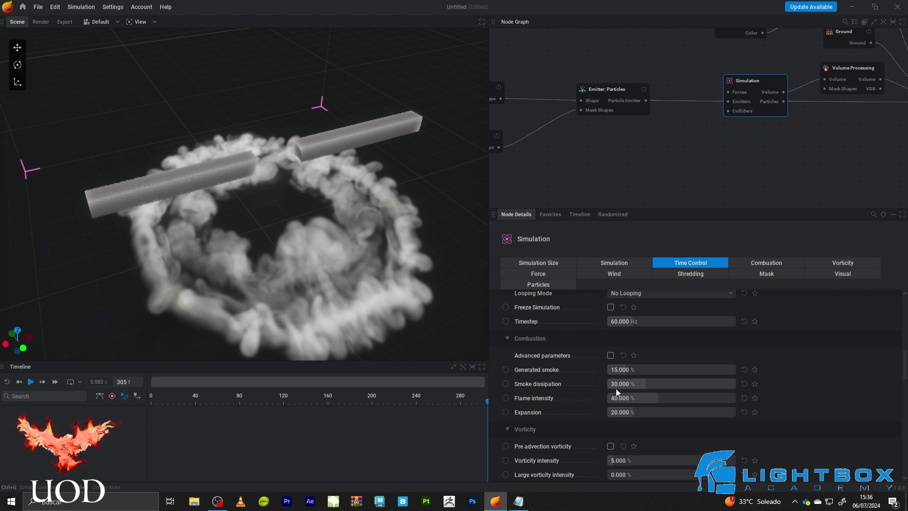
pyautogui.doubleClick(628, 382)
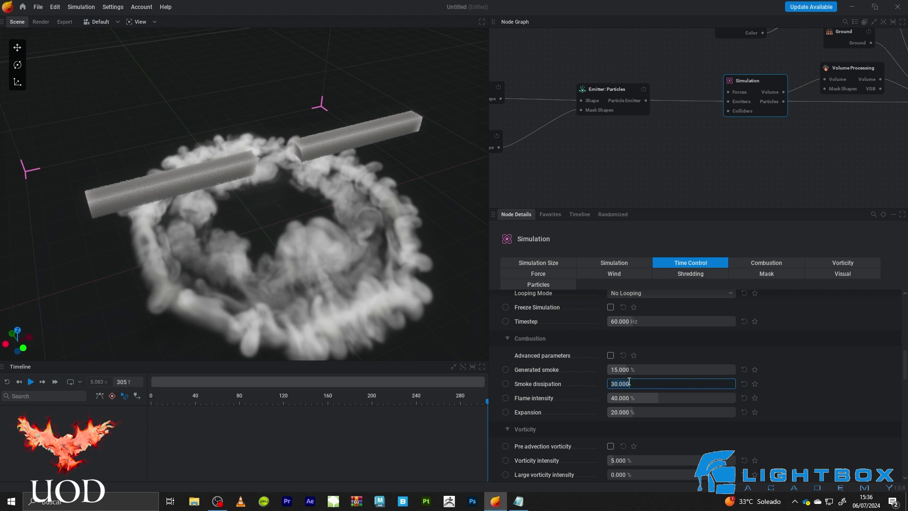
pyautogui.write('75')
pyautogui.press('Return')
# - Replay the simulation with the stronger smoke dissipation and examine how the smoke thins out, pausing at frame 235
pyautogui.press('space')
pyautogui.scroll(2, 331, 185)
pyautogui.moveTo(313, 194); pyautogui.dragTo(287, 165)
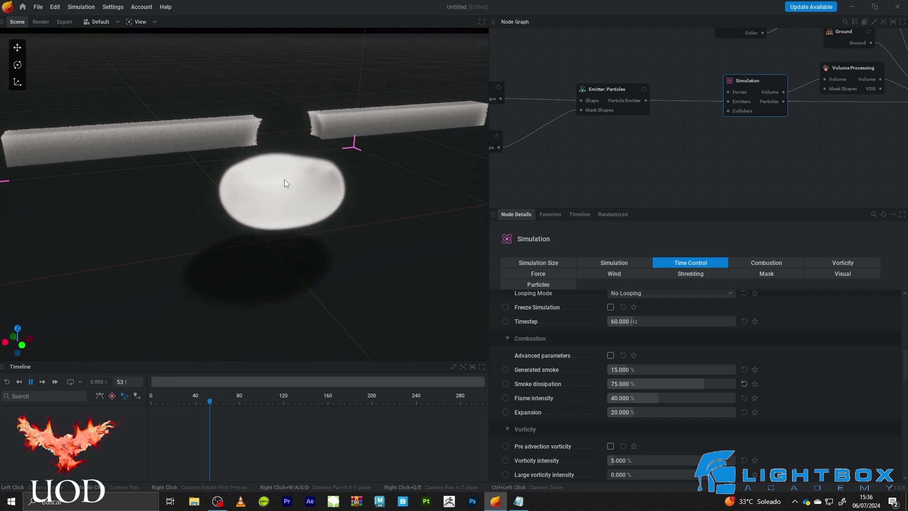
pyautogui.moveTo(217, 221)
pyautogui.mouseDown()
pyautogui.moveTo(197, 174)
pyautogui.moveTo(225, 214)
pyautogui.mouseUp()
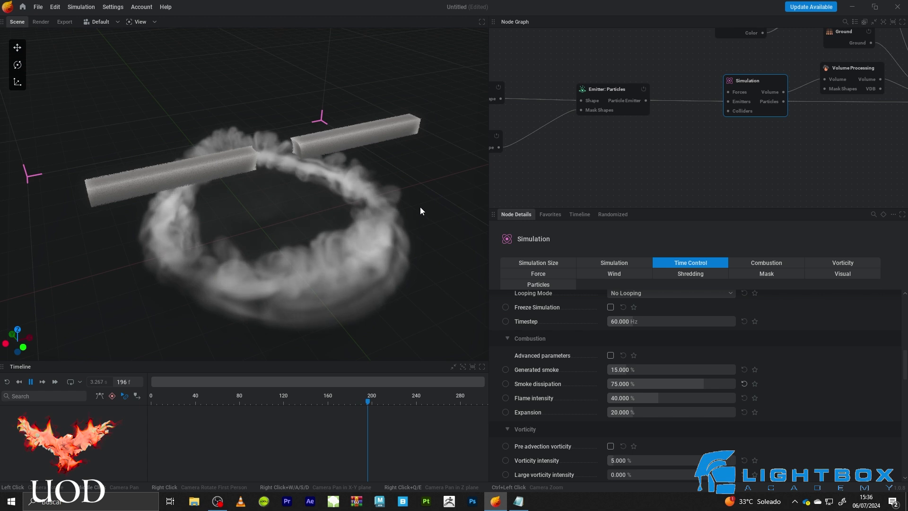
pyautogui.moveTo(421, 208); pyautogui.dragTo(427, 216)
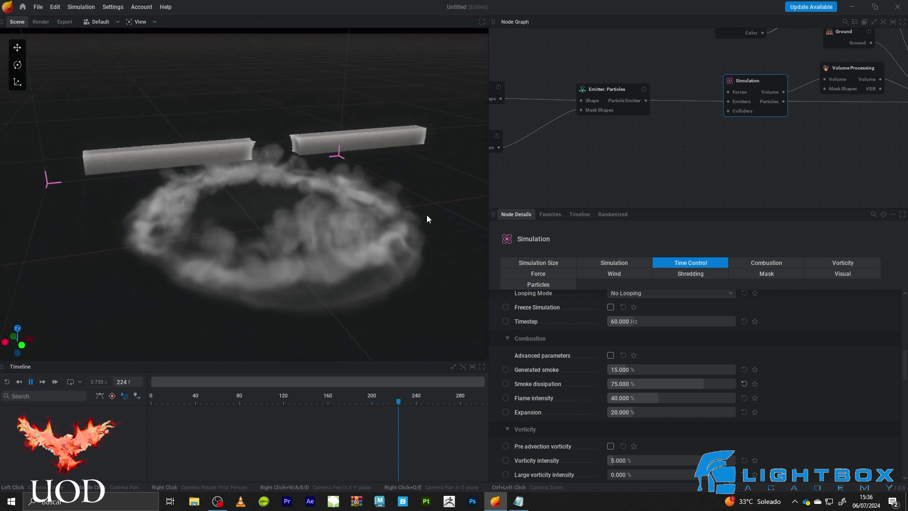
pyautogui.press('space')
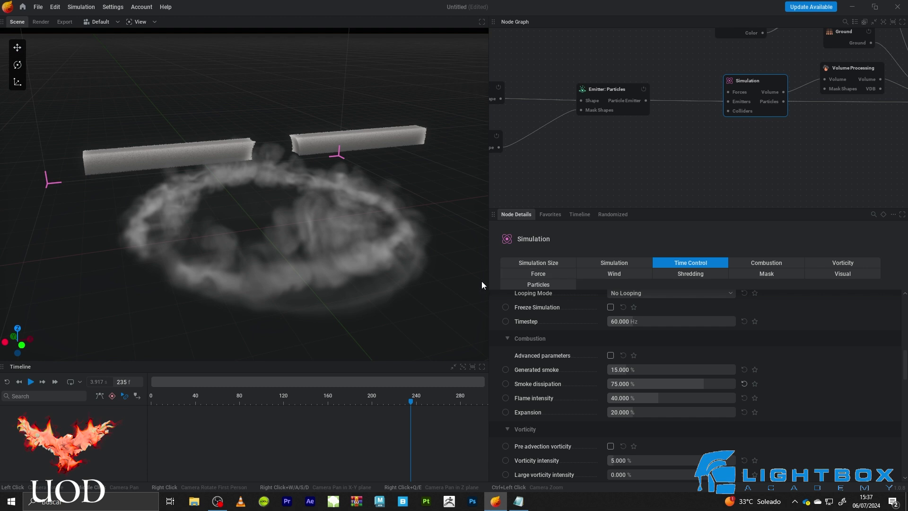
# - Set the particle emitter's active-forces volume range to 0 % minimum and 0 % maximum
pyautogui.click(600, 164)
pyautogui.moveTo(600, 161); pyautogui.dragTo(667, 150, button='middle')
pyautogui.click(686, 76)
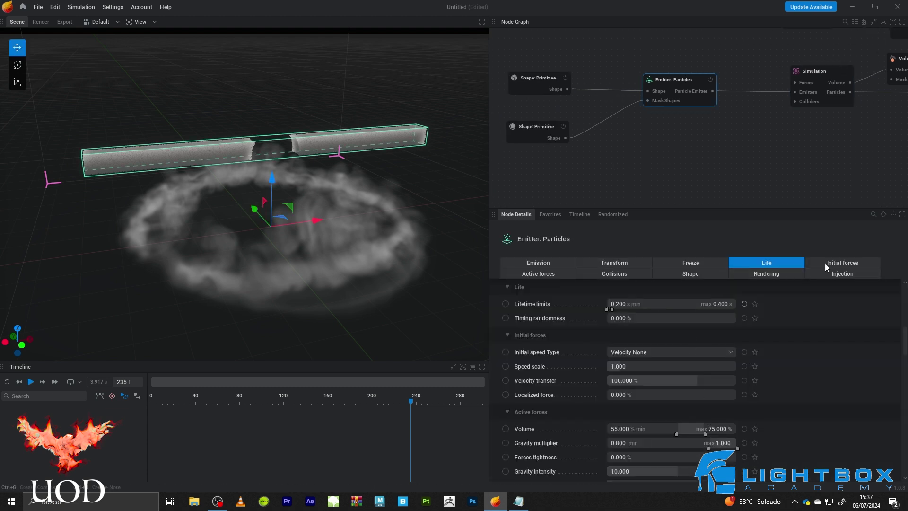
pyautogui.click(690, 261)
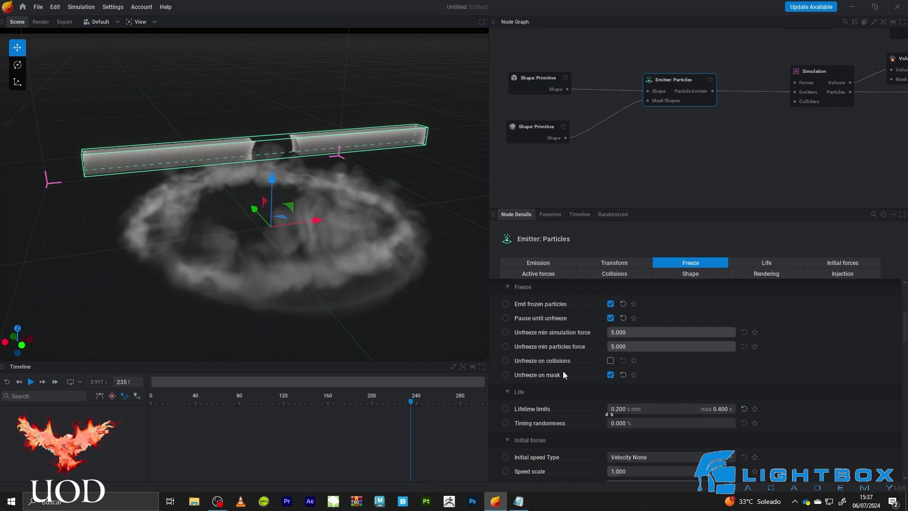
pyautogui.scroll(-1, 570, 374)
pyautogui.scroll(-5, 570, 374)
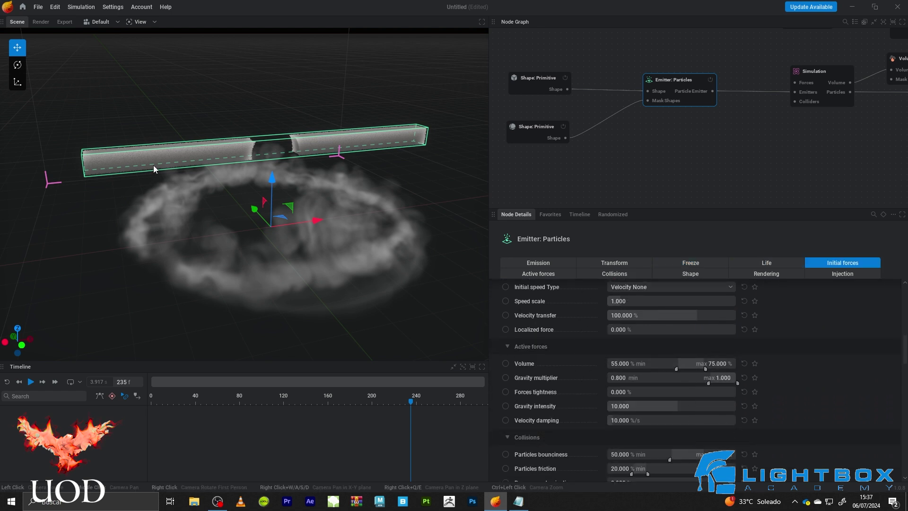
pyautogui.moveTo(679, 370); pyautogui.dragTo(581, 367)
pyautogui.moveTo(705, 372); pyautogui.dragTo(596, 367)
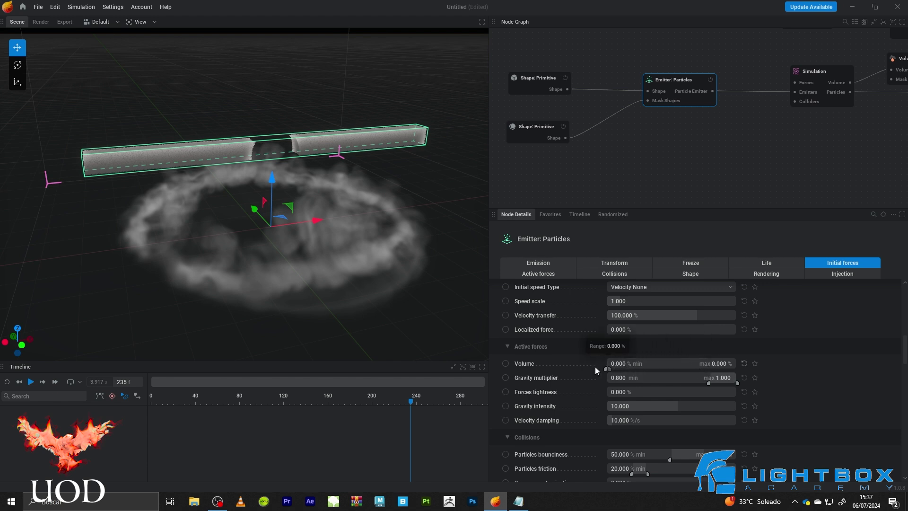
# - Replay the simulation with the zero volume range and examine the smoke ring, pausing at frame 131
pyautogui.press('r')
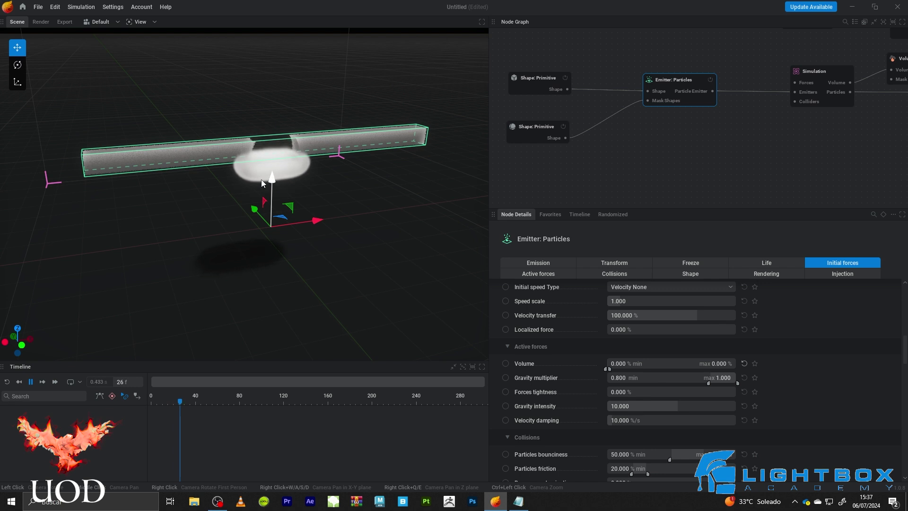
pyautogui.moveTo(213, 224); pyautogui.dragTo(189, 191)
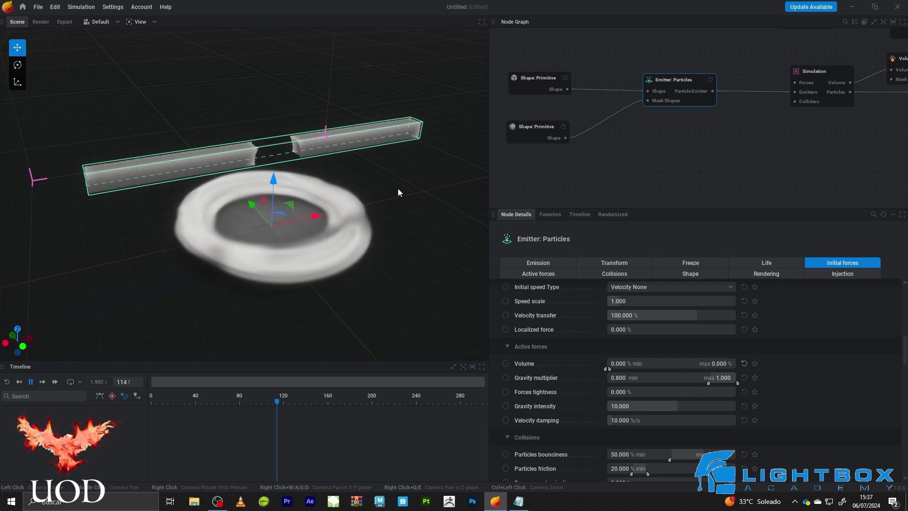
pyautogui.press('space')
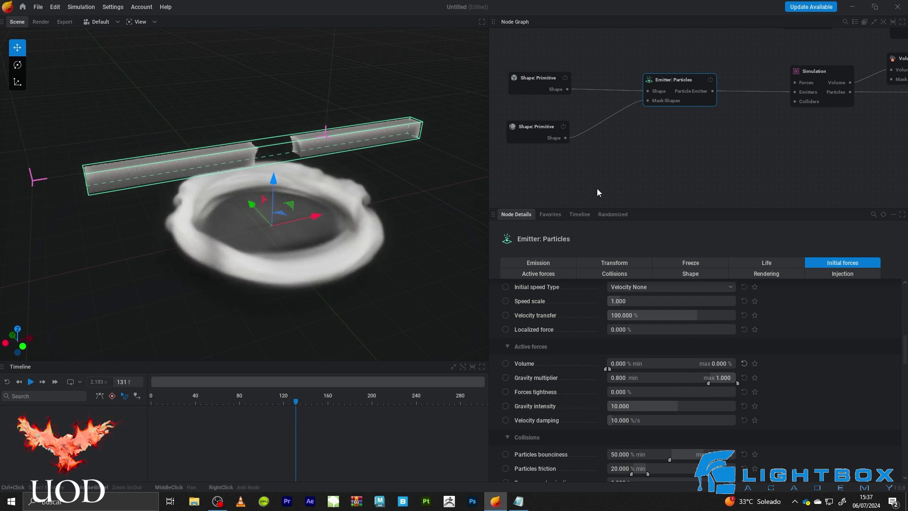
pyautogui.click(681, 155)
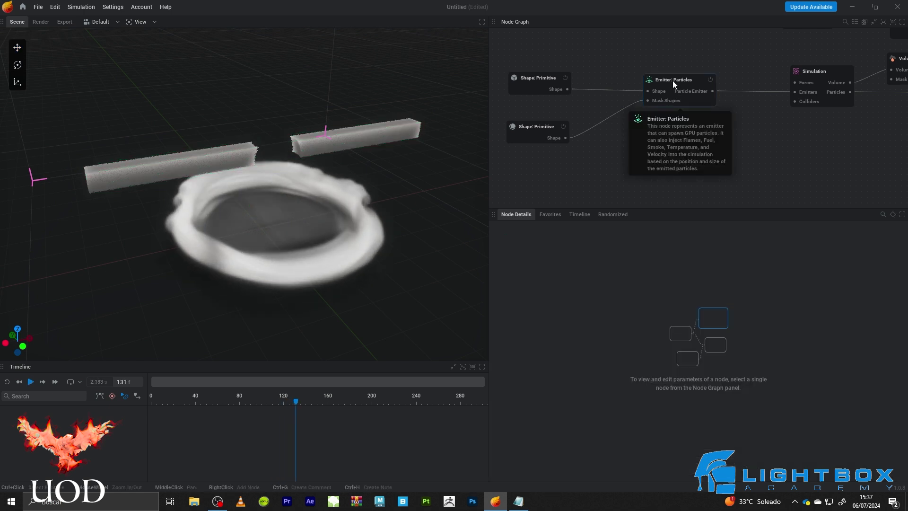
# - Set the particle emitter's injection velocity to 100 %
pyautogui.click(672, 80)
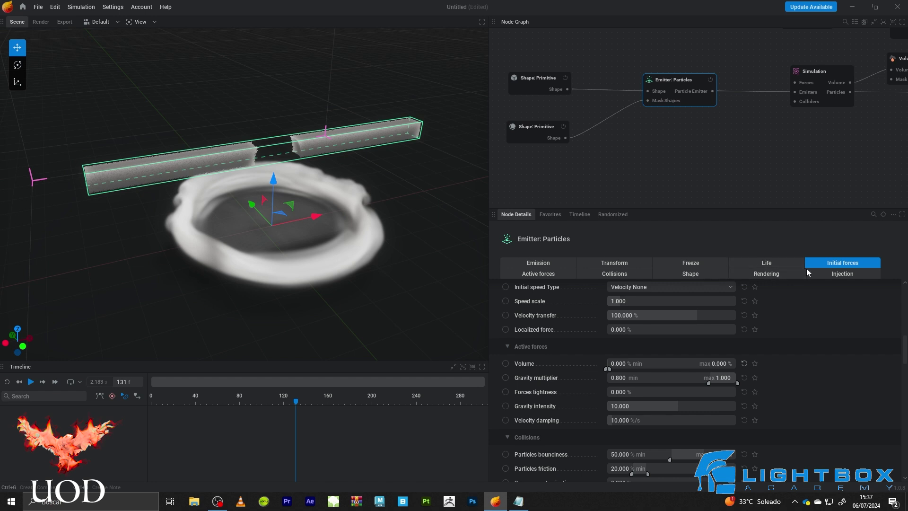
pyautogui.click(852, 273)
pyautogui.scroll(-3, 570, 400)
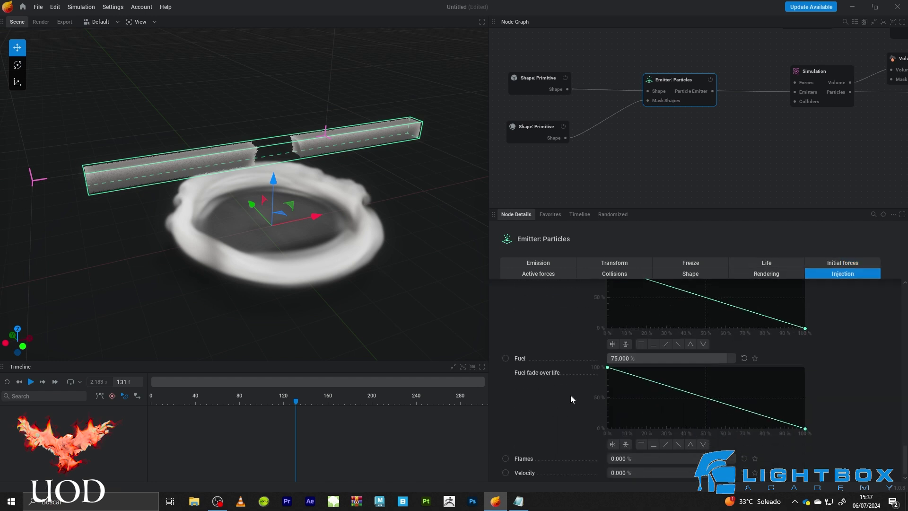
pyautogui.click(640, 472)
pyautogui.write('100')
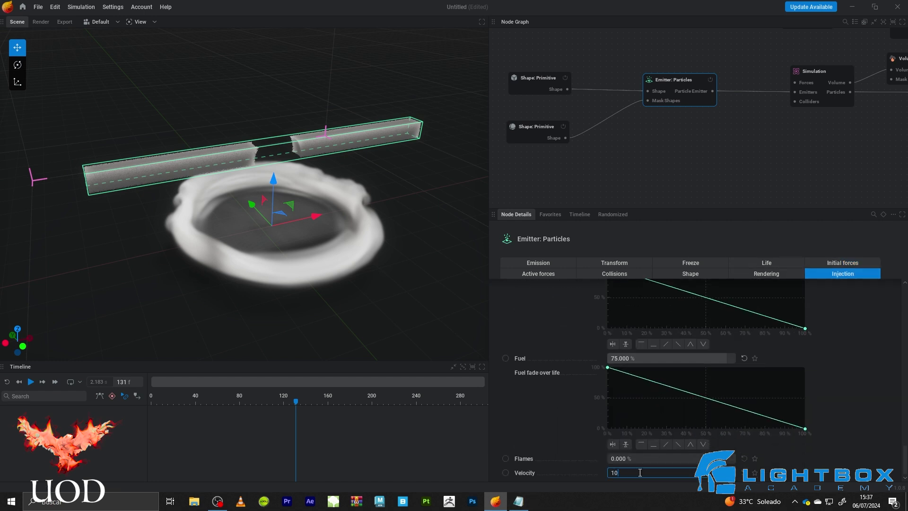
pyautogui.press('Return')
# - Replay the simulation with the injected velocity and examine the smoke's motion, pausing at frame 177
pyautogui.press('r')
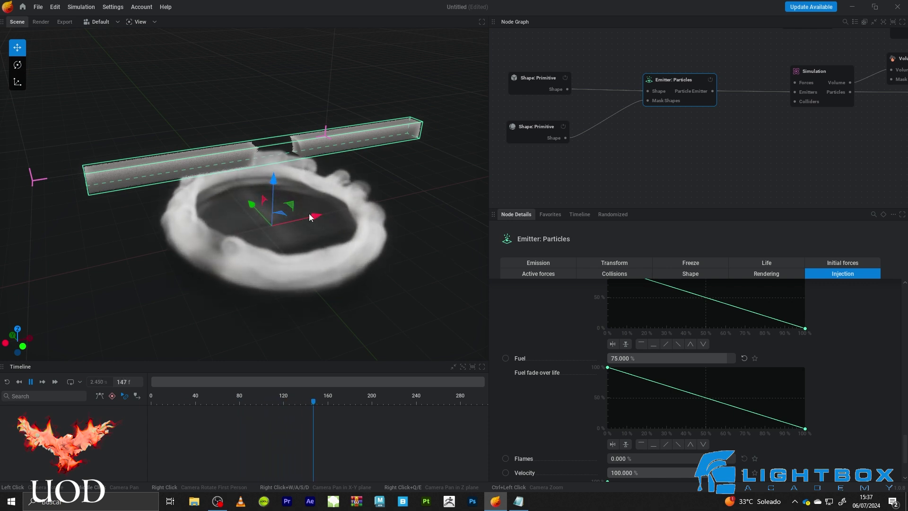
pyautogui.press('space')
pyautogui.click(705, 153)
# - Set the particle emitter's lifetime limits to 3 s minimum and 6 s maximum
pyautogui.click(671, 85)
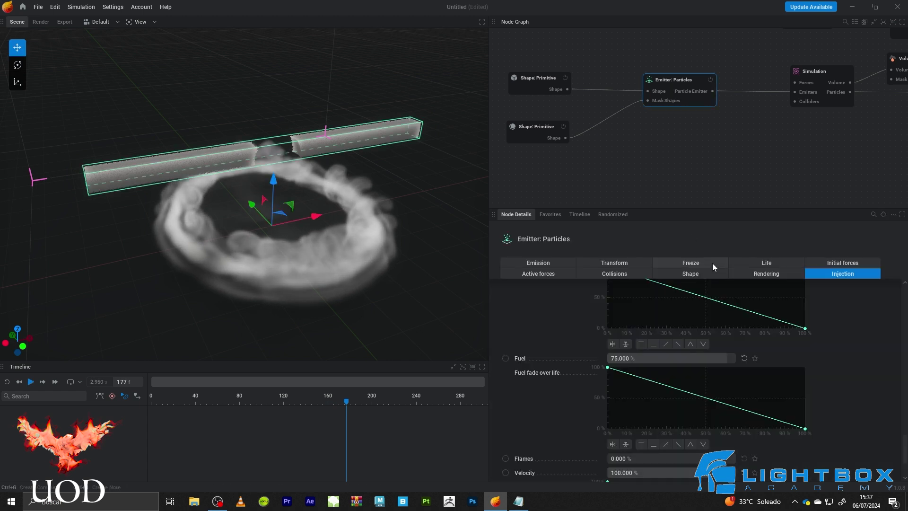
pyautogui.click(772, 262)
pyautogui.click(630, 306)
pyautogui.write('0.4')
pyautogui.click(713, 306)
pyautogui.write('6')
pyautogui.press('Return')
pyautogui.click(629, 304)
pyautogui.write('3')
pyautogui.press('Return')
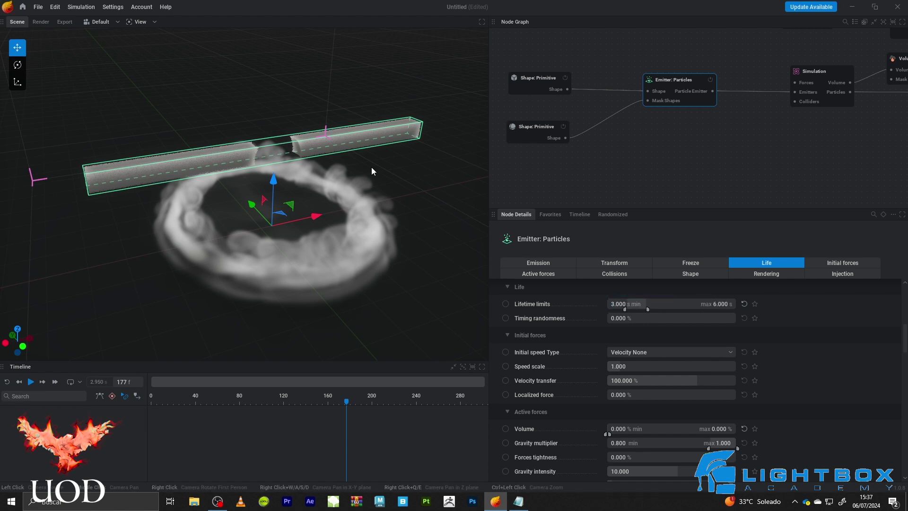
# - Replay the simulation with the longer particle lifetime and examine how the smoke spreads over the ground
pyautogui.press('r')
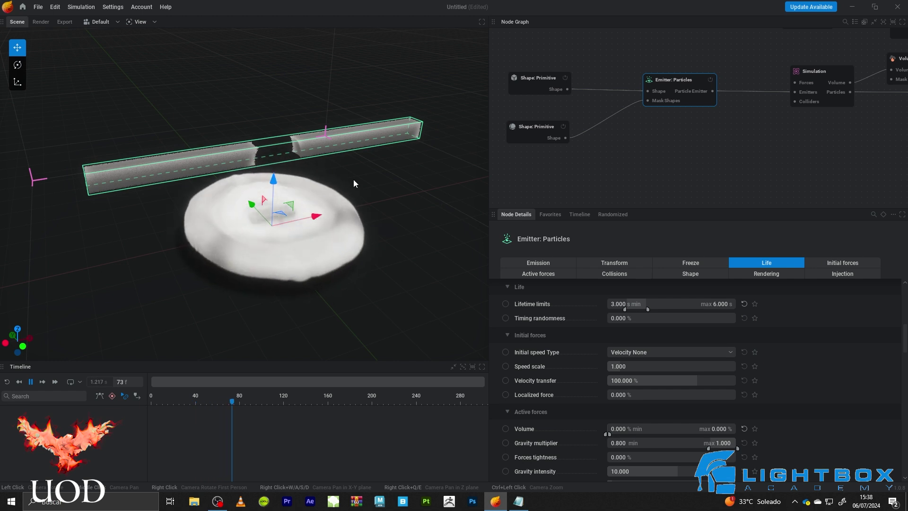
pyautogui.scroll(-3, 353, 180)
pyautogui.moveTo(354, 181); pyautogui.dragTo(326, 184)
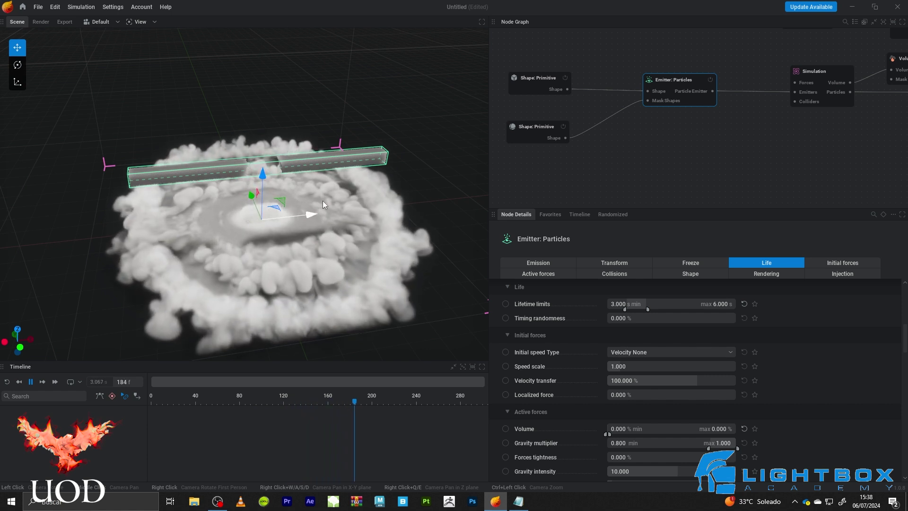
pyautogui.scroll(3, 323, 205)
# - Move the mask sphere along the particle box to X -5.637 m during playback, then pause at frame 407
pyautogui.click(522, 130)
pyautogui.moveTo(311, 163); pyautogui.dragTo(213, 172)
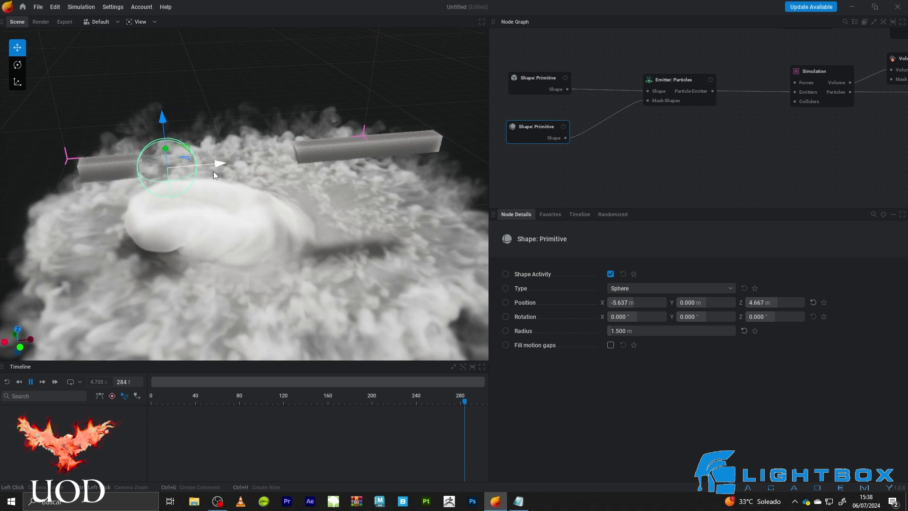
pyautogui.moveTo(208, 256)
pyautogui.mouseDown()
pyautogui.moveTo(213, 303)
pyautogui.moveTo(213, 239)
pyautogui.mouseUp()
pyautogui.moveTo(289, 192); pyautogui.dragTo(288, 210)
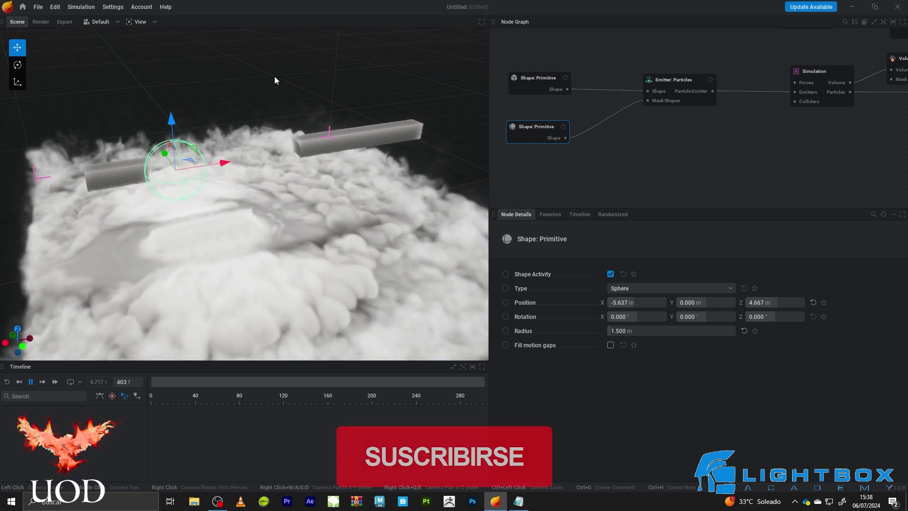
pyautogui.press('space')
pyautogui.click(760, 151)
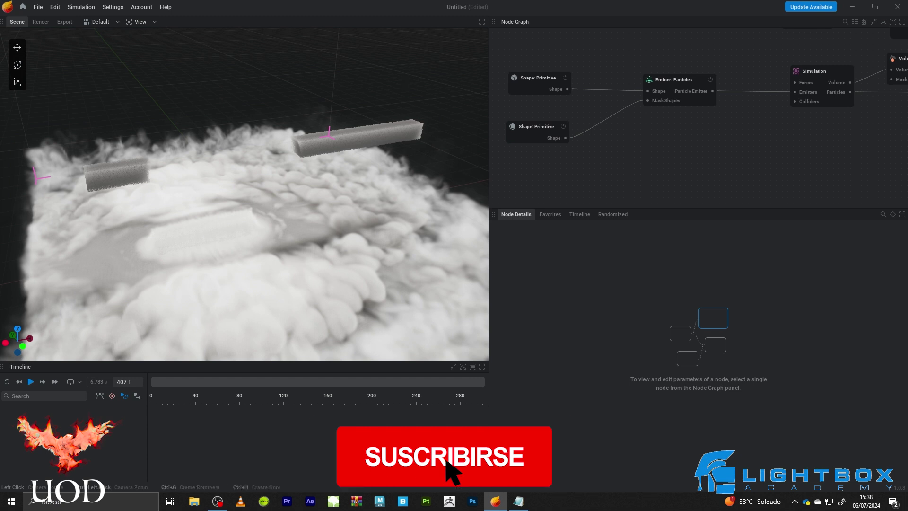
# - Reset the simulation to the start and set the Simulation node's generated smoke to 5 %
pyautogui.press('r')
pyautogui.click(822, 72)
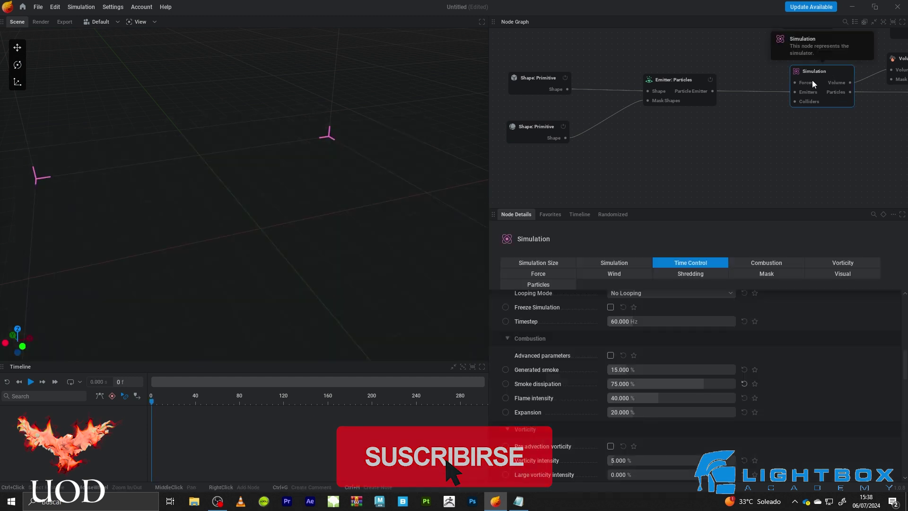
pyautogui.scroll(6, 530, 374)
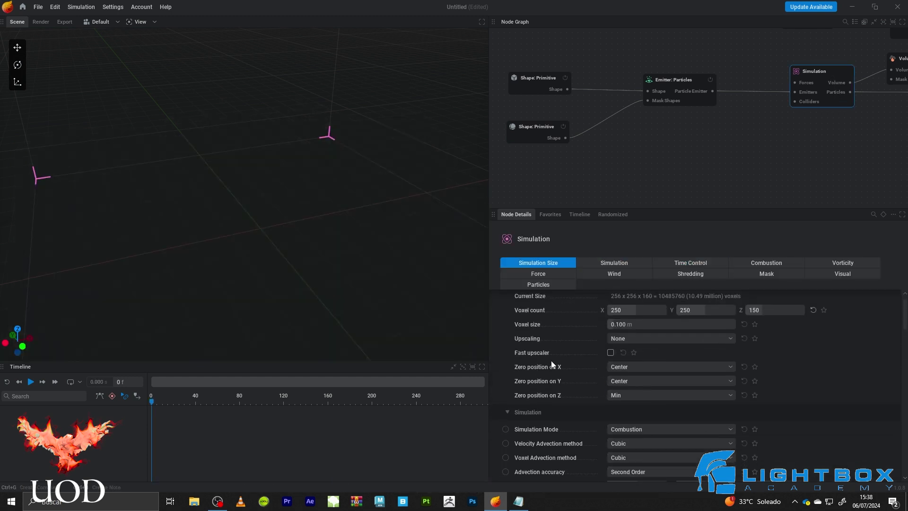
pyautogui.scroll(-8, 576, 330)
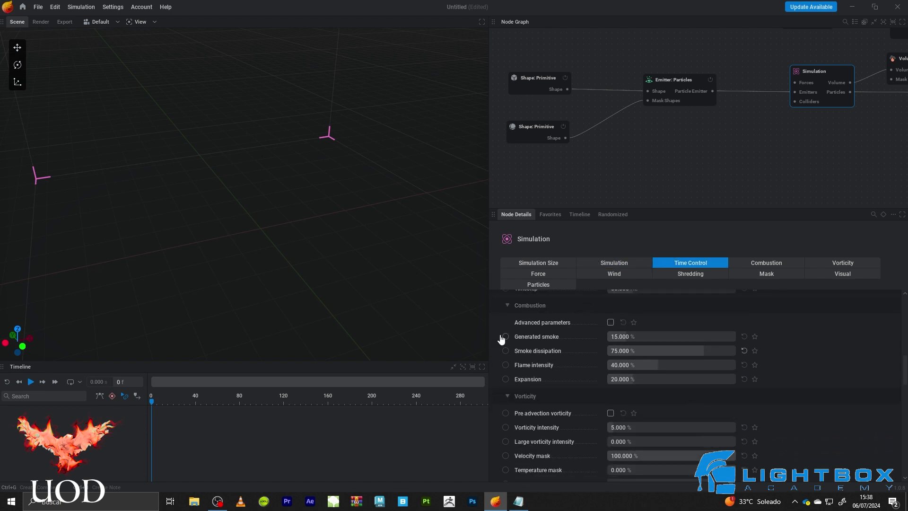
pyautogui.click(630, 334)
pyautogui.write('5')
pyautogui.press('Return')
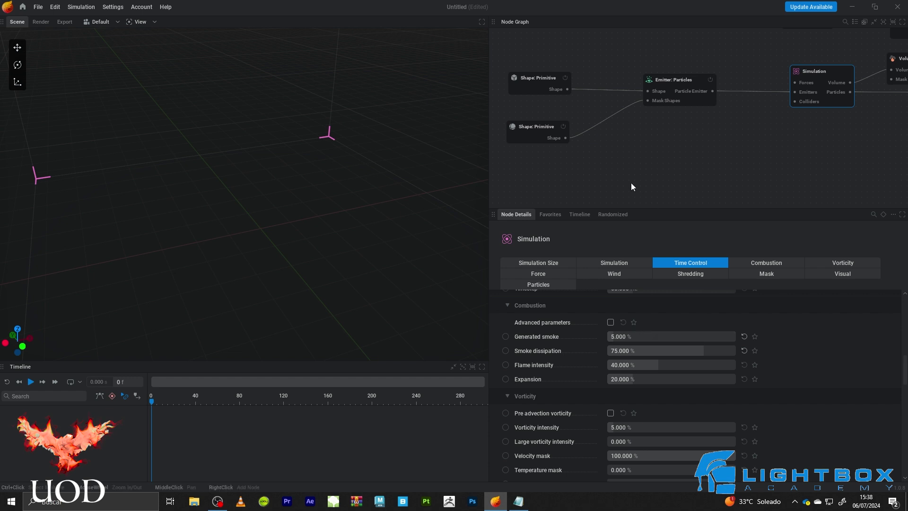
# - Set the Simulation node's smoke weight to 15 % of gravity
pyautogui.click(680, 86)
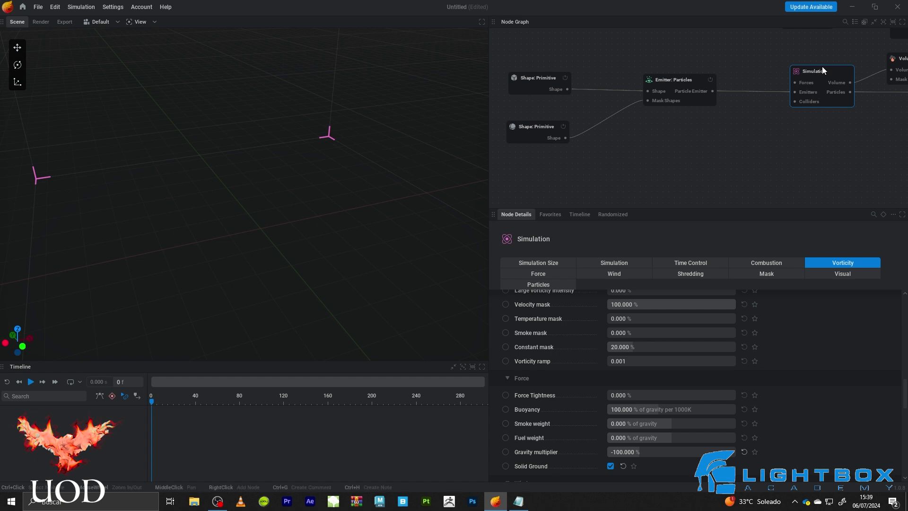
pyautogui.click(631, 422)
pyautogui.write('5')
pyautogui.press('Return')
pyautogui.click(629, 423)
pyautogui.write('15')
pyautogui.press('Return')
# - Play the simulation with the heavier smoke and examine its spread from another angle, pausing at frame 193
pyautogui.press('space')
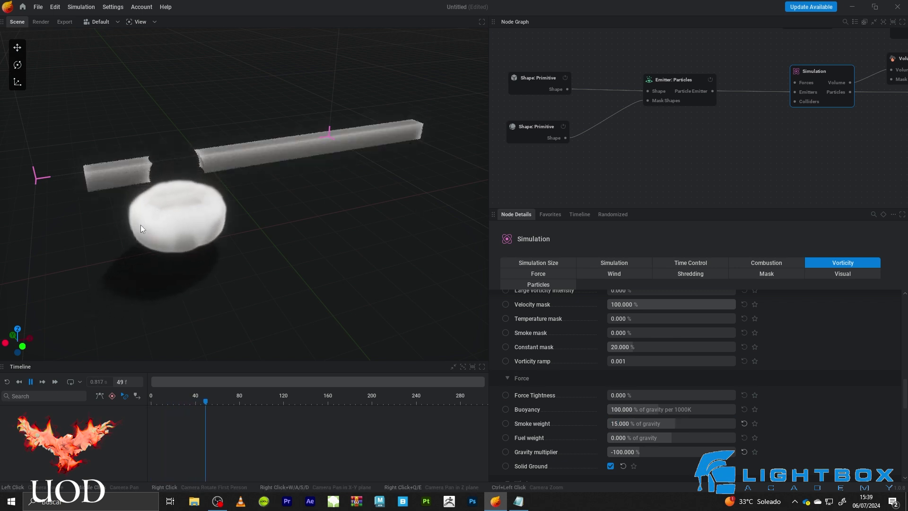
pyautogui.scroll(-2, 315, 210)
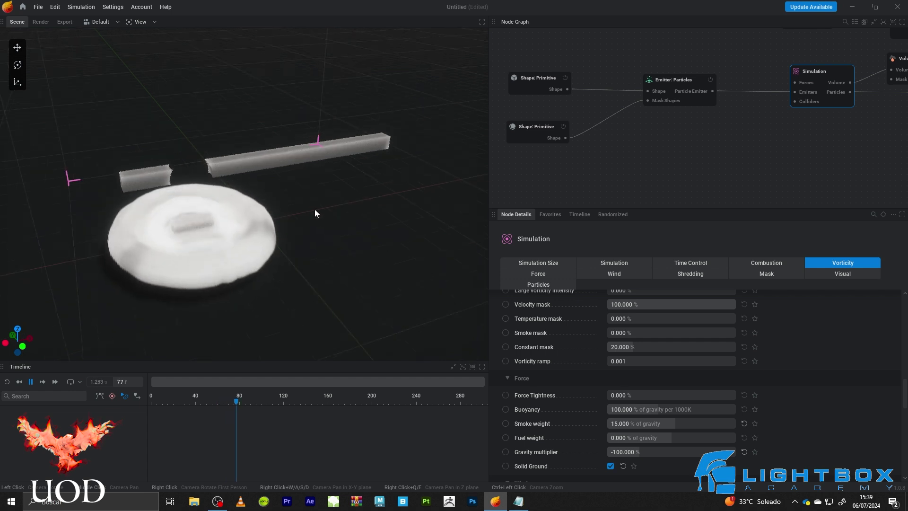
pyautogui.moveTo(315, 210); pyautogui.dragTo(260, 218)
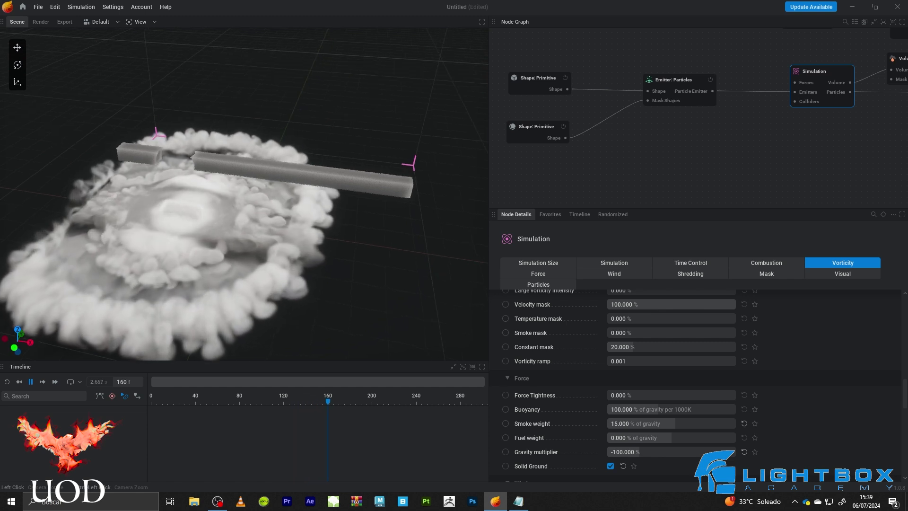
pyautogui.click(646, 147)
pyautogui.press('space')
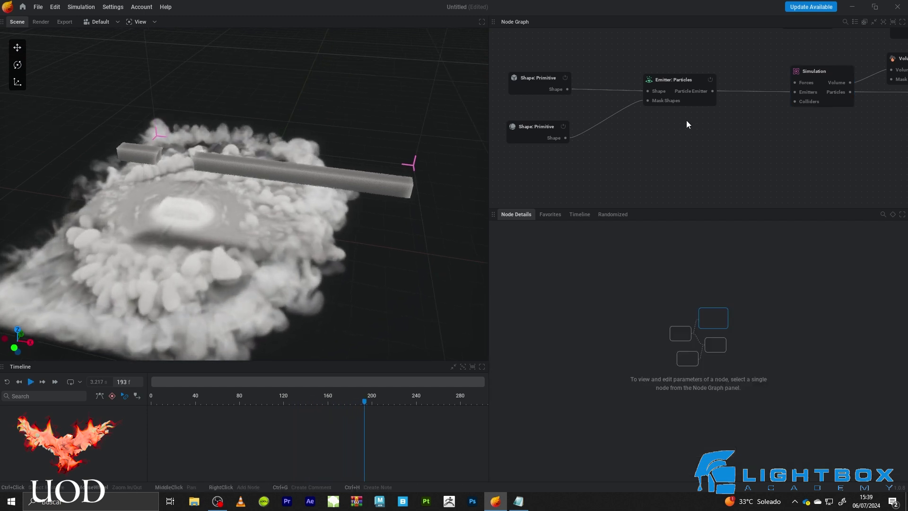
# - Set the particle emitter's lifetime limits to 1 s minimum and 3 s maximum
pyautogui.click(672, 80)
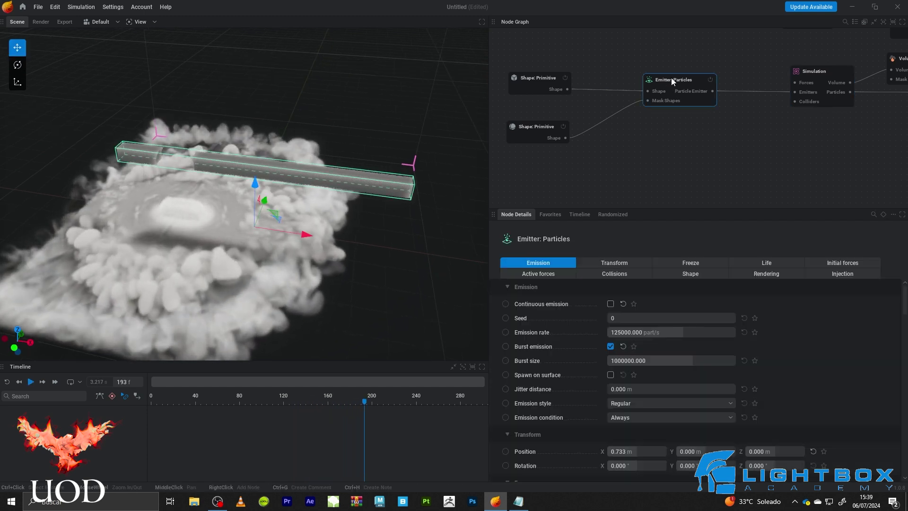
pyautogui.click(762, 263)
pyautogui.click(624, 303)
pyautogui.write('1')
pyautogui.press('Return')
pyautogui.click(727, 305)
pyautogui.write('3')
pyautogui.press('Return')
# - Add a Force: Noise node connected to the Simulation node's Forces input and set its mode to Particles
pyautogui.moveTo(752, 58); pyautogui.dragTo(705, 115, button='middle')
pyautogui.moveTo(705, 116); pyautogui.dragTo(637, 81)
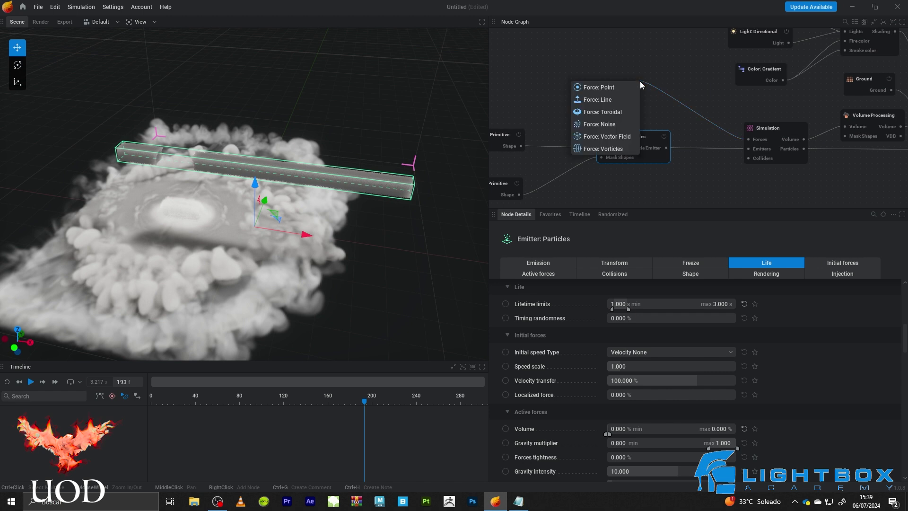
pyautogui.click(600, 124)
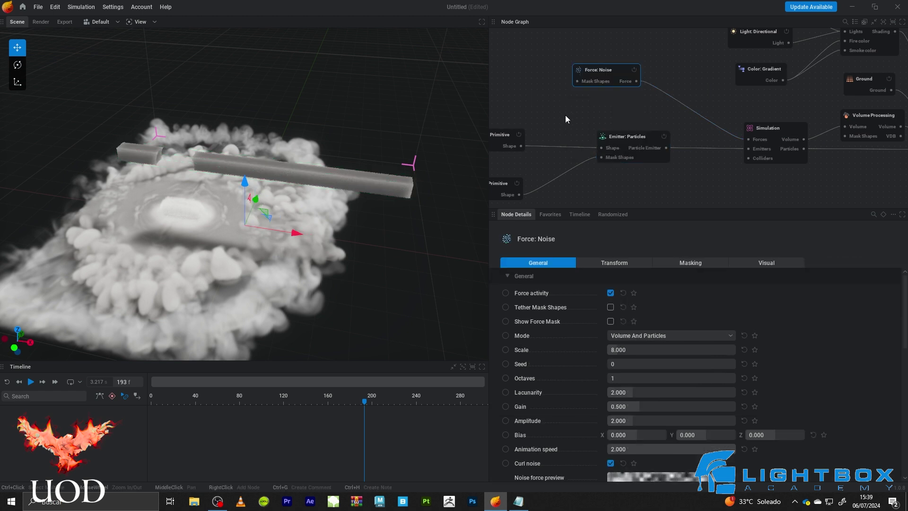
pyautogui.click(640, 337)
pyautogui.click(626, 372)
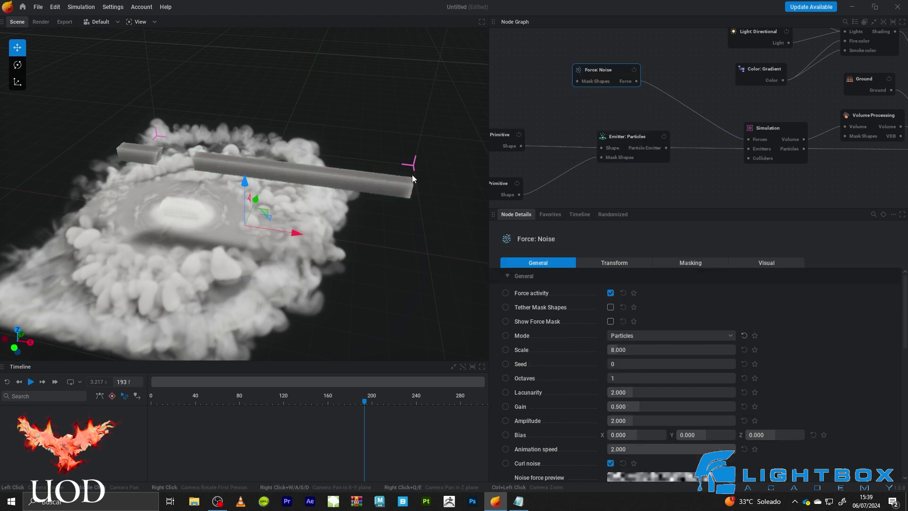
# - Replay the simulation with the particle noise force and examine the smoke from several angles, also with the noise scale set to 1
pyautogui.press('r')
pyautogui.press('space')
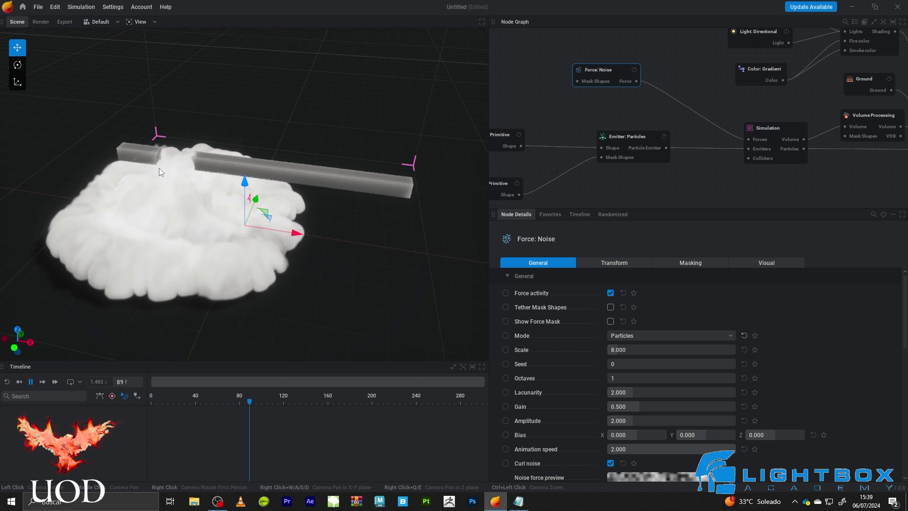
pyautogui.moveTo(155, 236); pyautogui.dragTo(206, 234)
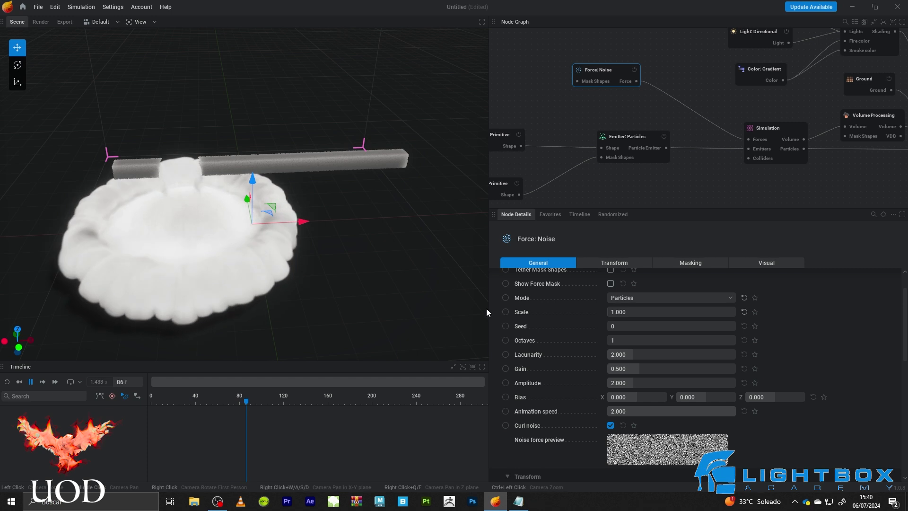
pyautogui.moveTo(319, 274); pyautogui.dragTo(288, 227)
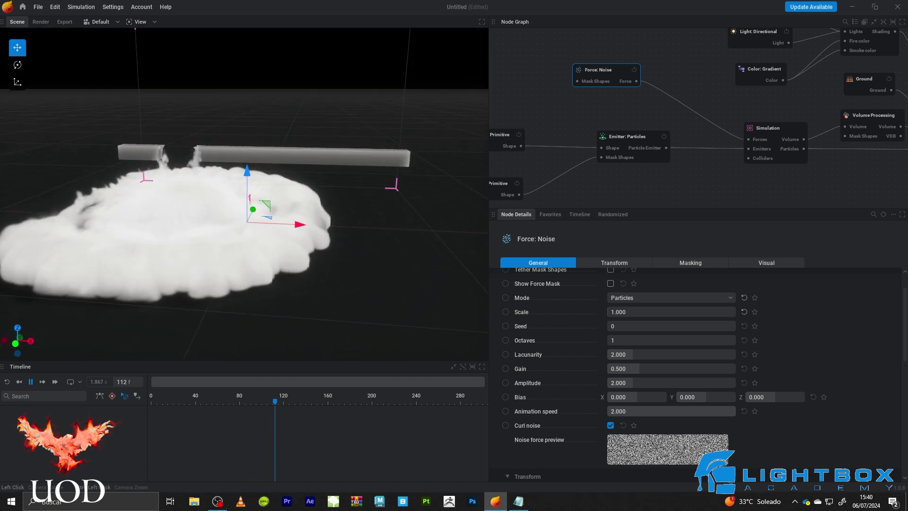
# - Examine the falling particles and spreading smoke close up and from several wider angles, pausing the simulation at frame 325
pyautogui.scroll(2, 181, 160)
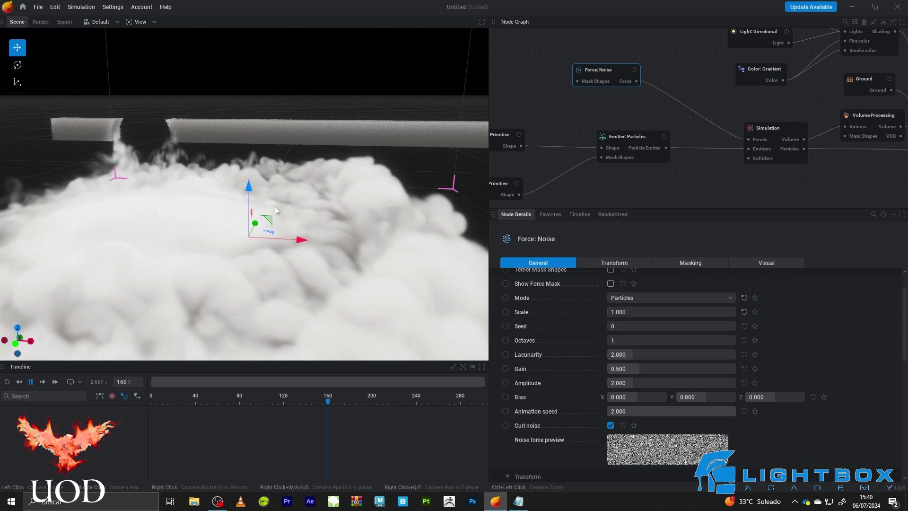
pyautogui.moveTo(275, 210); pyautogui.dragTo(251, 189)
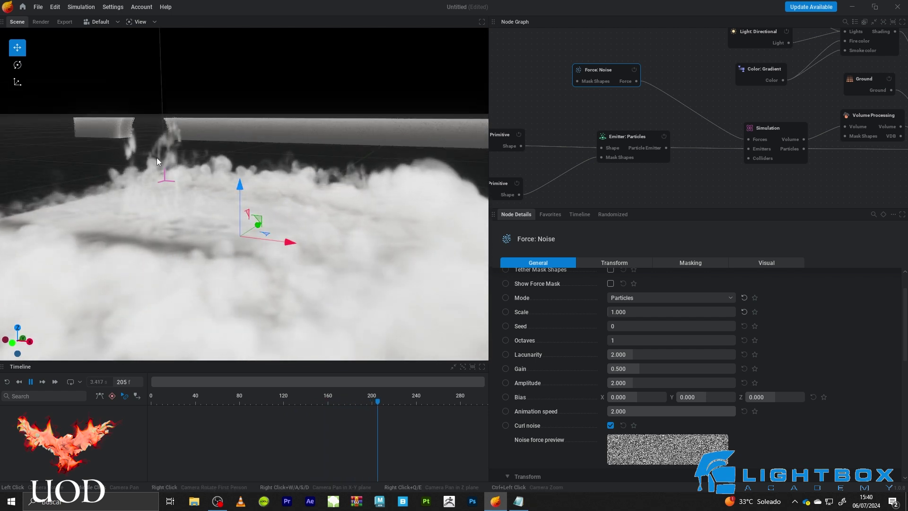
pyautogui.moveTo(223, 75); pyautogui.dragTo(279, 106)
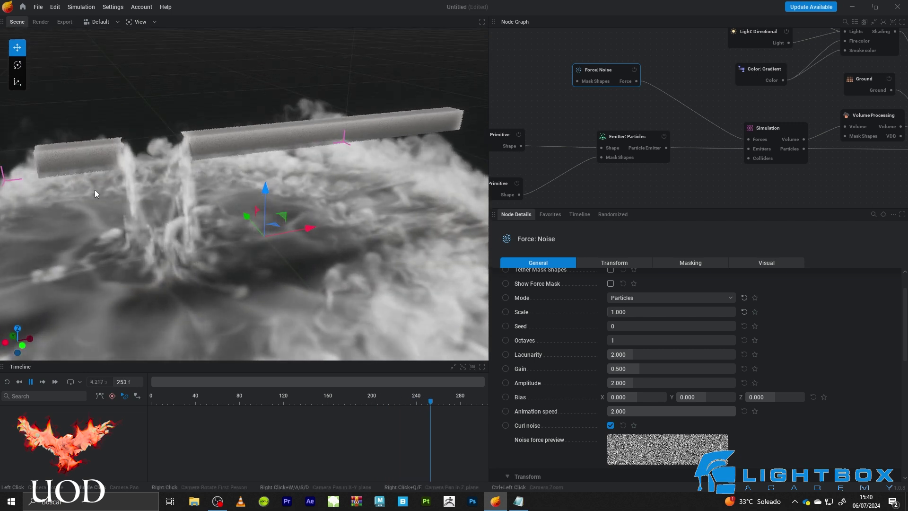
pyautogui.scroll(-2, 345, 190)
pyautogui.moveTo(345, 190); pyautogui.dragTo(222, 143)
pyautogui.scroll(-2, 250, 92)
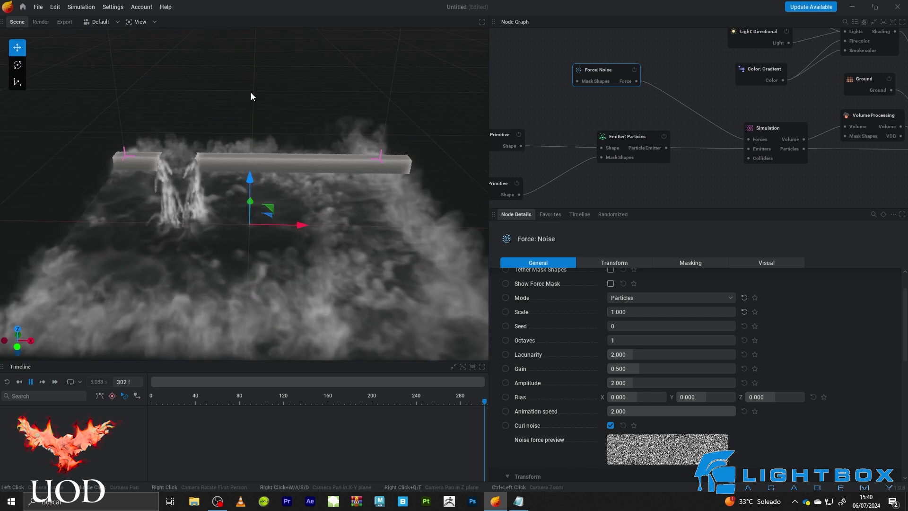
pyautogui.press('space')
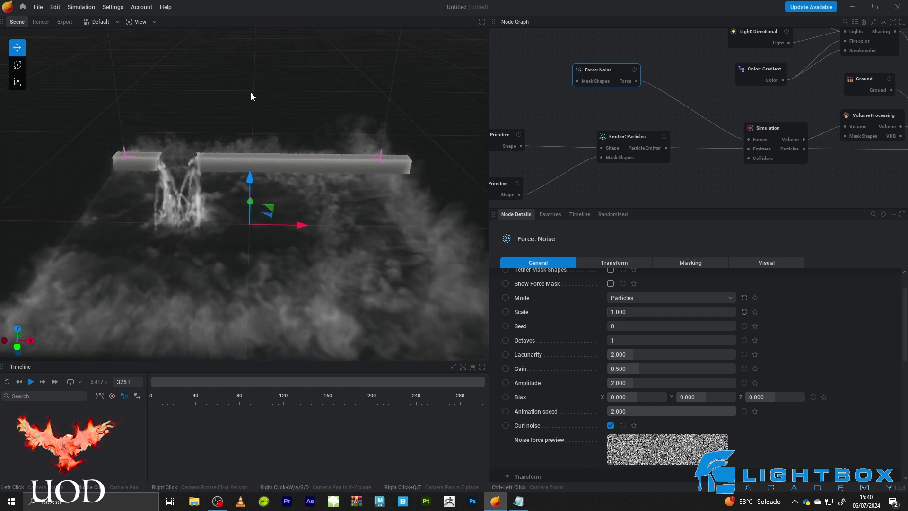
pyautogui.scroll(-3, 318, 108)
pyautogui.moveTo(344, 122); pyautogui.dragTo(444, 172)
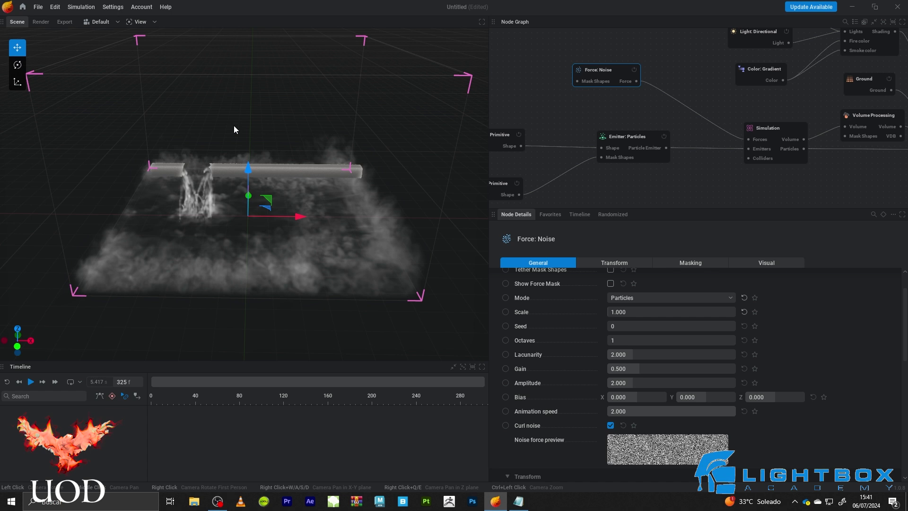
pyautogui.moveTo(310, 119); pyautogui.dragTo(260, 123)
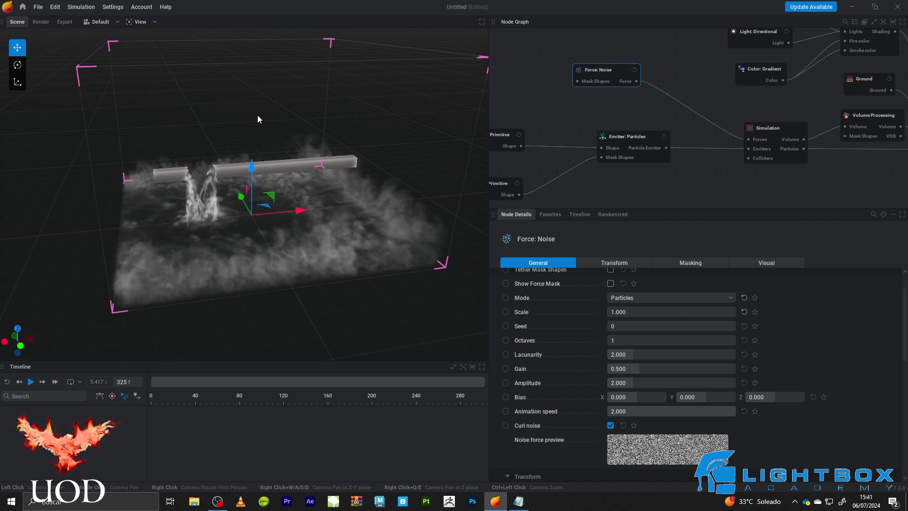
pyautogui.click(218, 501)
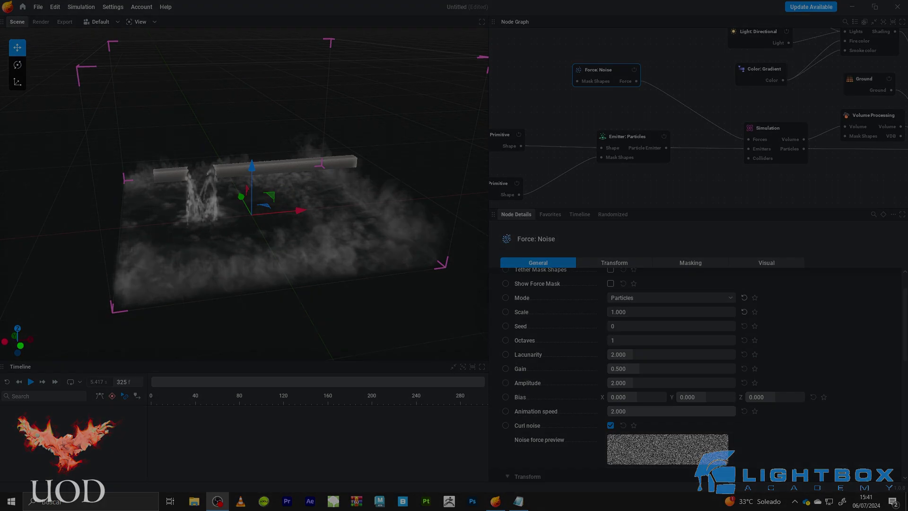